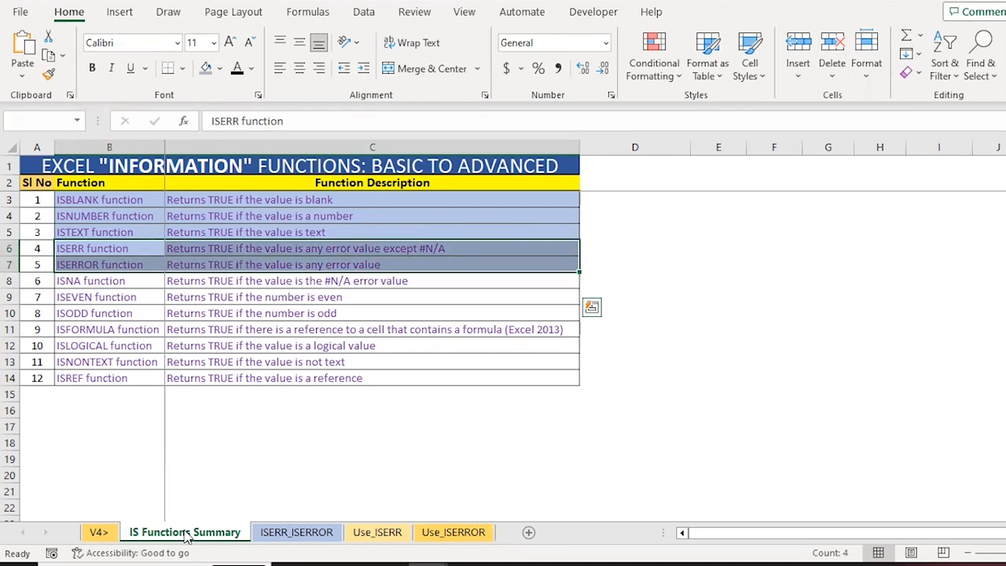
Step: Review the ISERR and ISERROR entries on the IS Functions Summary sheet and return to the ISERR_ISERROR sheet
click(289, 533)
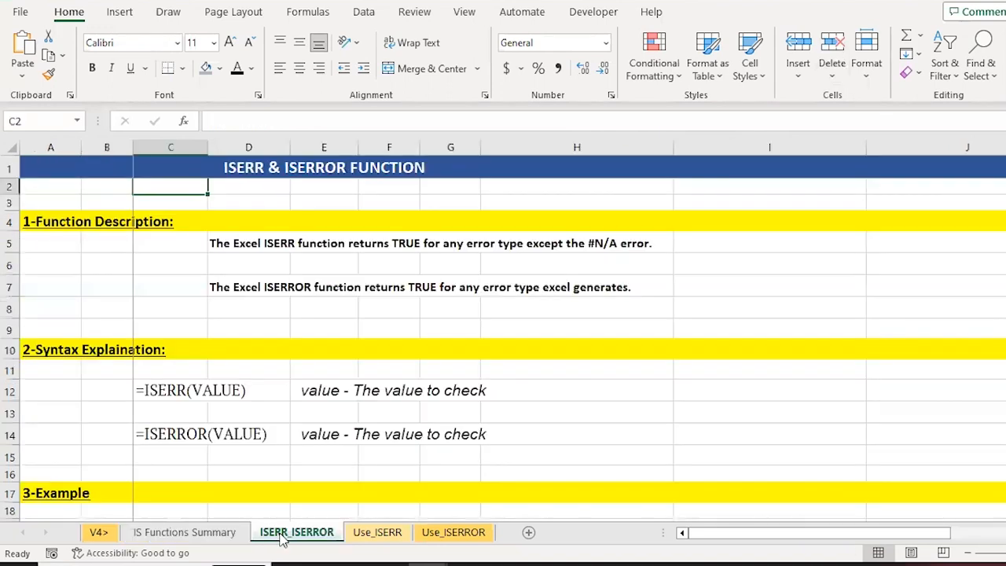
click(132, 535)
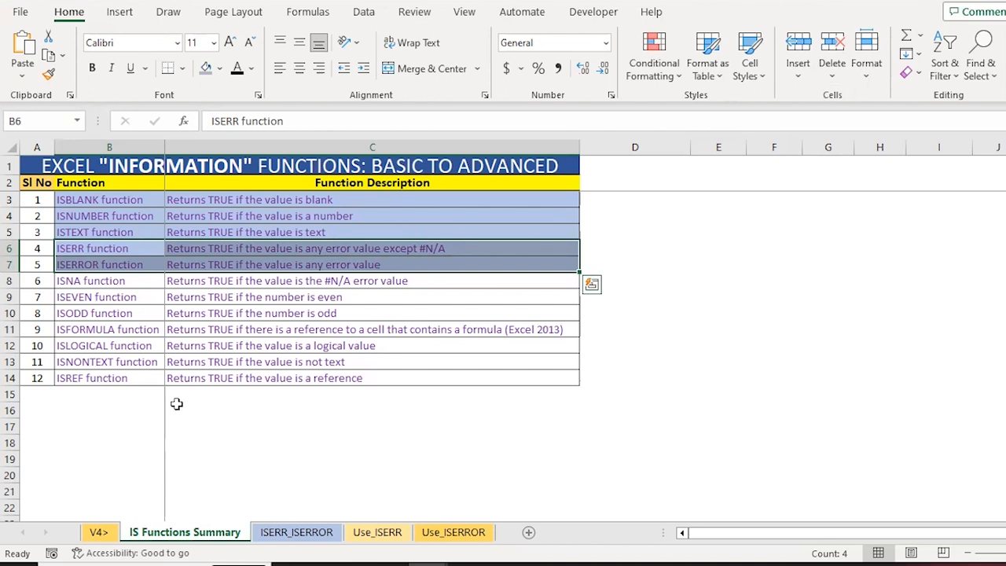
click(290, 534)
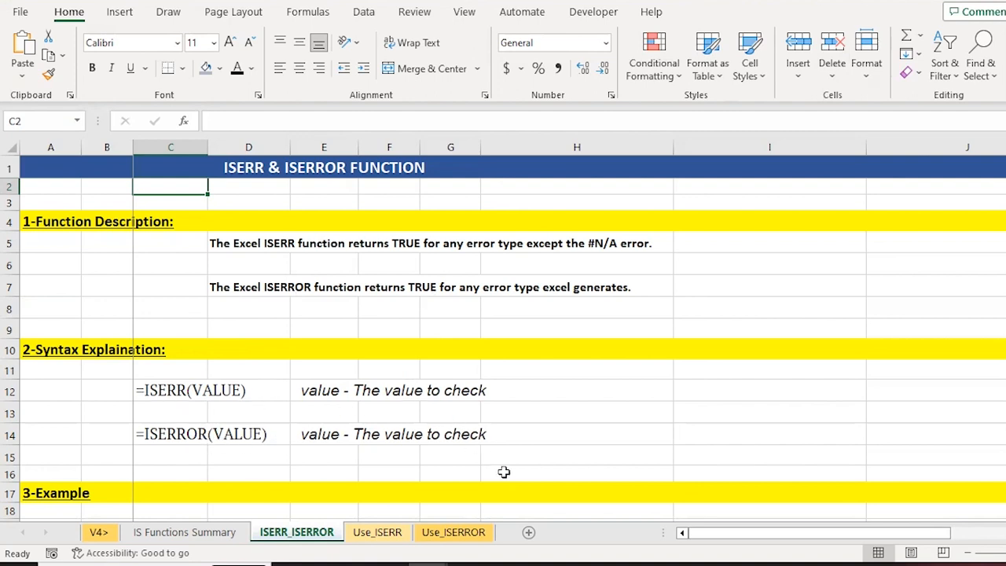
Step: Examine the function description, the syntax and the first example table on the ISERR_ISERROR sheet
key(Down)
key(Down)
key(Down)
key(Down)
key(Down)
key(Down)
key(Down)
key(Down)
key(Down)
key(Down)
key(Down)
key(Down)
key(Down)
key(Down)
key(Down)
key(Down)
key(Down)
key(Down)
key(Down)
key(Down)
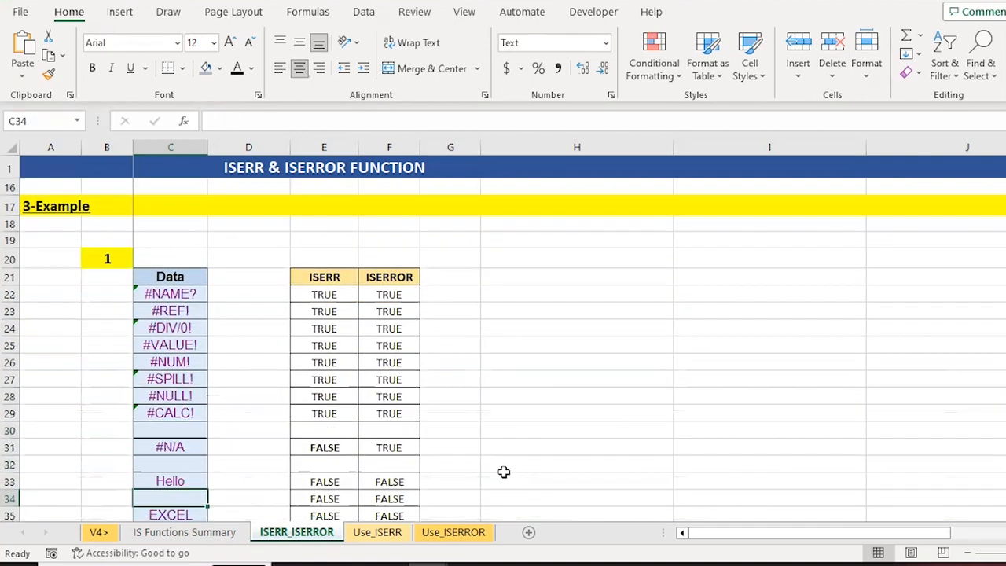
key(Up)
key(Up)
key(Up)
key(Up)
key(Up)
key(Up)
key(Up)
key(Up)
key(Up)
key(Up)
key(Up)
key(Up)
key(Up)
key(Up)
key(Up)
key(Up)
key(Up)
key(Down)
key(Down)
key(Down)
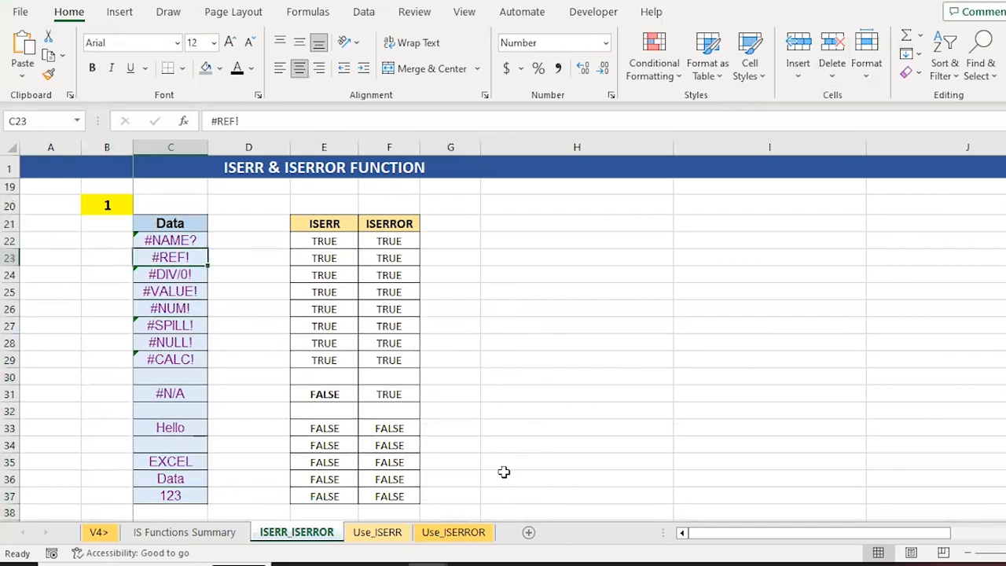
Step: Examine the error codes, text and number entries in the example's Data column, C22:C37
key(Down)
key(Down)
key(Down)
key(Down)
key(Down)
key(Down)
key(Down)
key(Down)
key(Down)
key(Down)
key(Down)
key(Down)
key(Down)
key(Up)
key(Up)
key(Up)
key(Up)
key(Up)
key(Up)
key(Up)
key(Up)
key(Up)
key(Up)
key(Up)
key(Up)
key(Down)
key(Down)
key(Down)
key(Down)
key(Down)
key(Down)
key(Down)
key(Down)
key(Down)
key(Down)
key(Down)
key(Down)
key(Down)
key(Up)
key(Up)
key(Up)
key(Up)
key(Up)
key(Up)
key(Up)
key(Up)
key(Up)
key(Up)
key(Up)
key(Up)
key(Up)
key(Up)
key(Up)
key(Right)
key(Right)
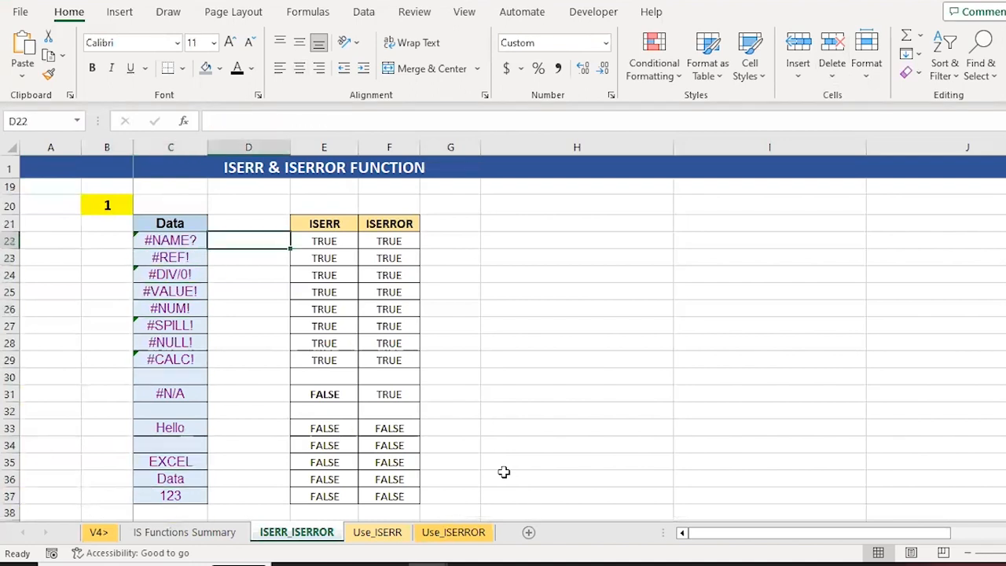
key(Left)
key(Left)
key(ctrl+space)
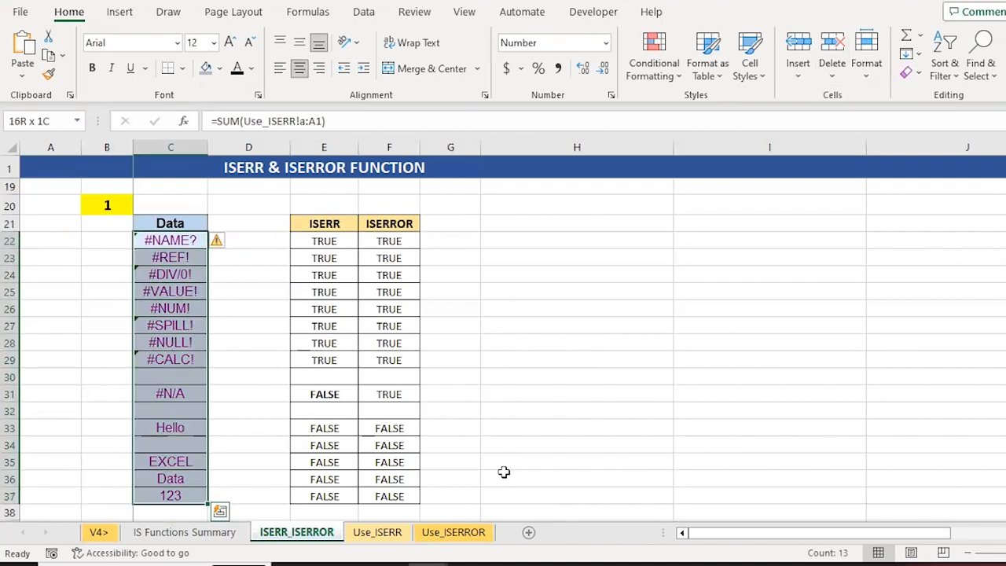
key(Right)
key(Right)
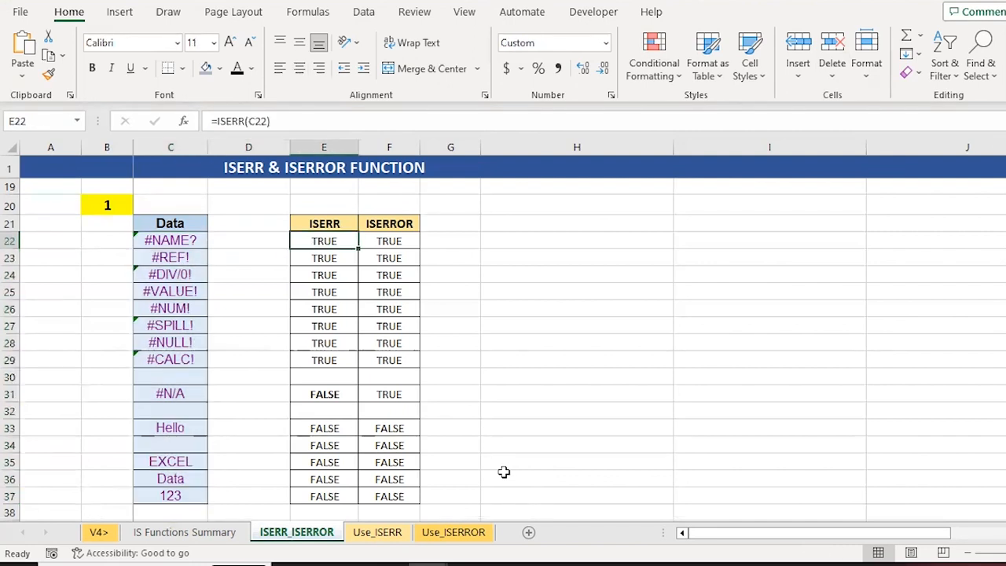
key(shift+Down)
key(shift+Down)
key(shift+Down)
key(shift+Down)
key(shift+Down)
key(shift+Down)
key(shift+Down)
key(shift+Down)
key(shift+Down)
key(shift+Down)
key(shift+Down)
key(shift+Down)
key(shift+Down)
key(shift+Down)
key(shift+Down)
key(Up)
key(Down)
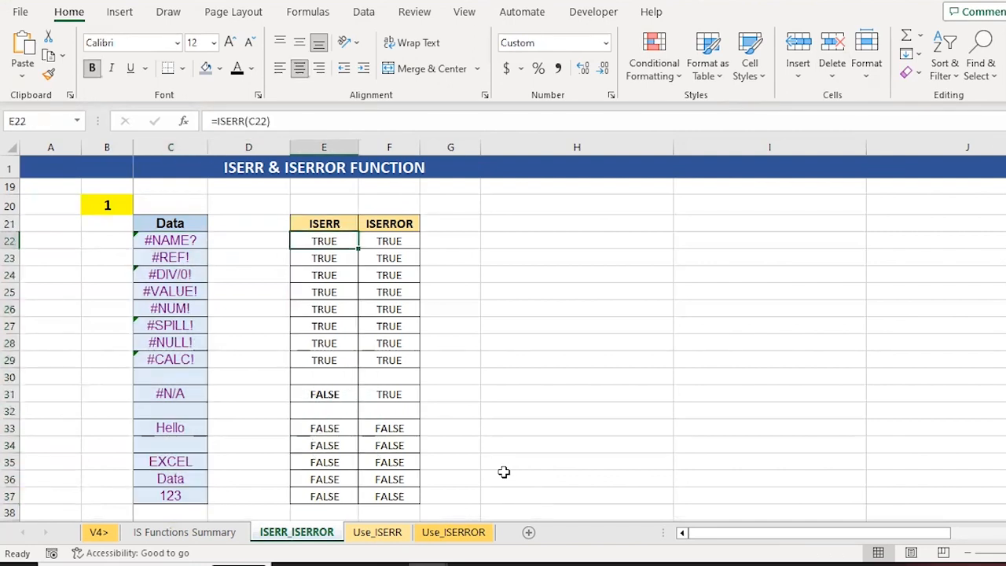
Step: Clear the existing ISERR and ISERROR results from E22:F37, keeping the column headers
key(shift+Right)
key(shift+Down)
key(shift+Down)
key(shift+Down)
key(shift+Down)
key(shift+Down)
key(shift+Down)
key(shift+Down)
key(shift+Down)
key(shift+Down)
key(shift+Down)
key(shift+Down)
key(shift+Down)
key(shift+Down)
key(shift+Down)
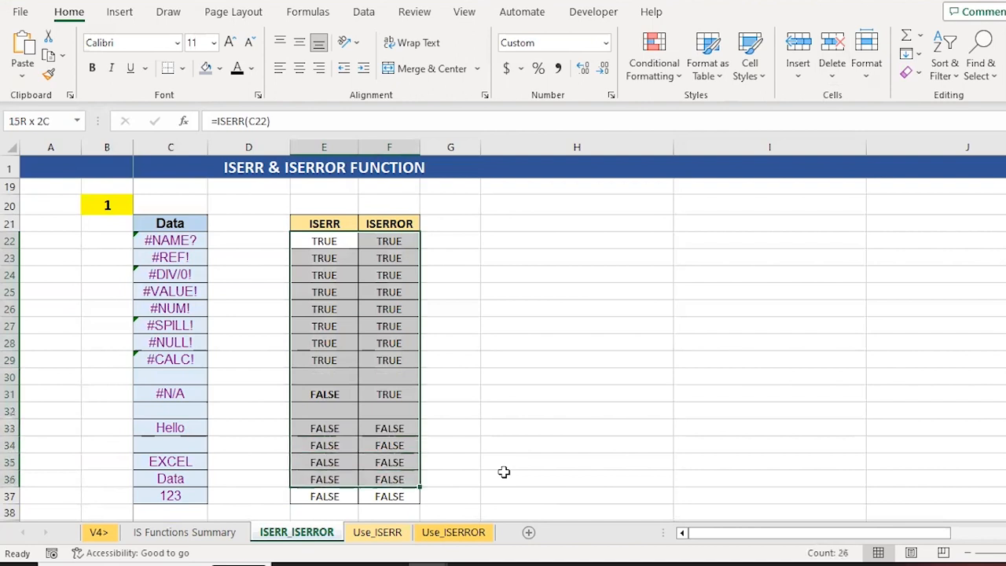
key(Delete)
Step: Enter the formula =ISERR(C22) in cell E22 to test the first Data value
text(=ISERR()
key(Left)
key(Left)
text())
key(ctrl+Return)
Step: Copy the ISERR formula from E22 down through E29 to cover the first block of error codes
key(ctrl+c)
key(shift+Down)
key(shift+Down)
key(shift+Down)
key(shift+Down)
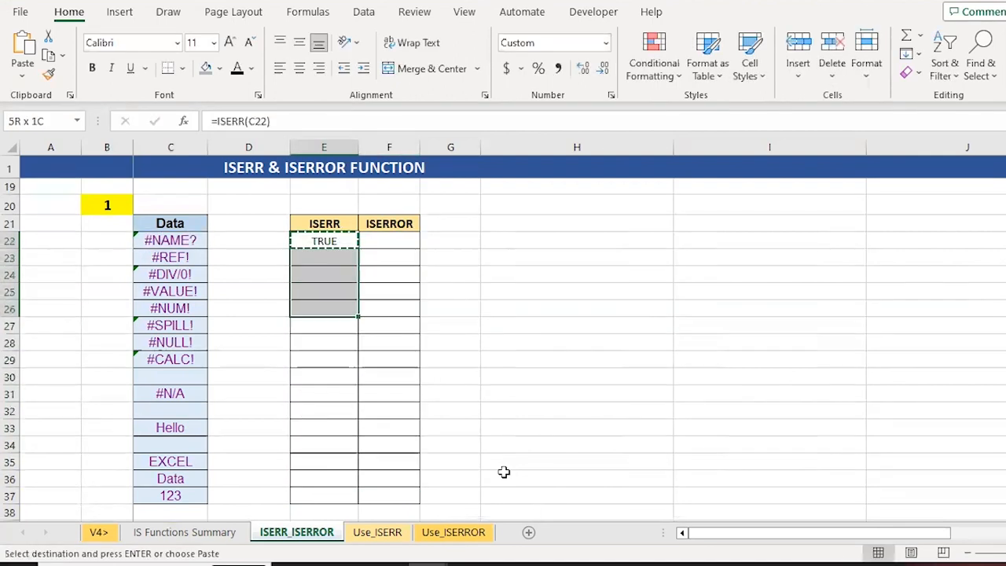
key(shift+Down)
key(shift+Down)
key(shift+Down)
key(shift+Down)
key(shift+Down)
key(shift+Up)
key(shift+Up)
key(Return)
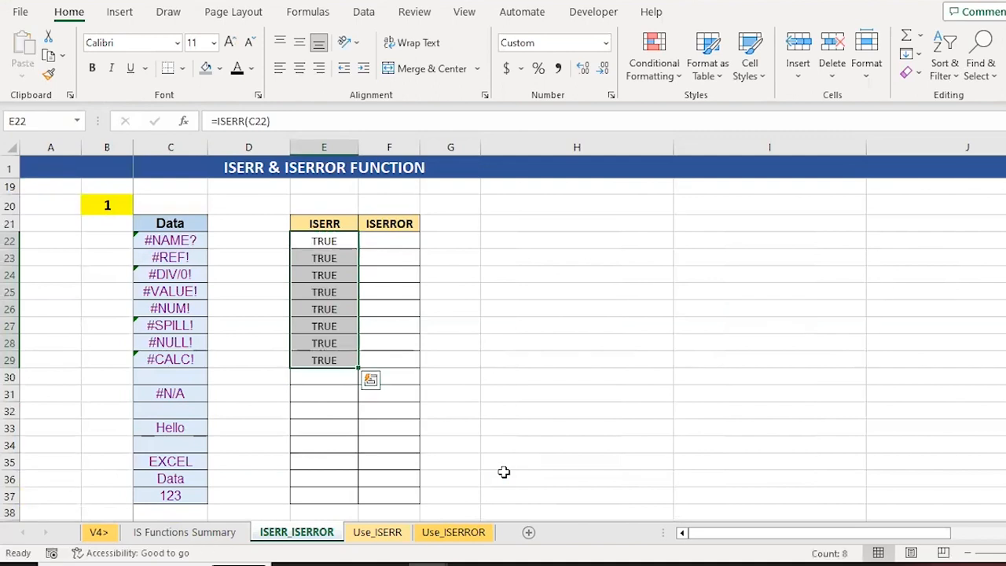
Step: Copy the ISERR formula from E29 to E31 to test the #N/A entry
key(ctrl+Down)
key(ctrl+c)
key(Down)
key(Down)
key(Return)
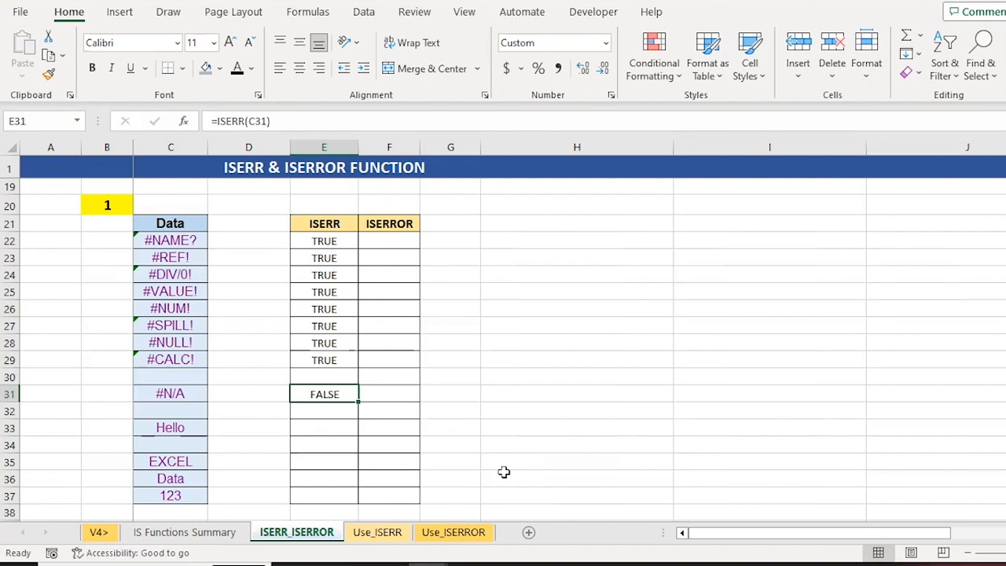
Step: Copy the ISERR formula from E31 to E33:E37 to test the non-error Data entries
key(Left)
key(Left)
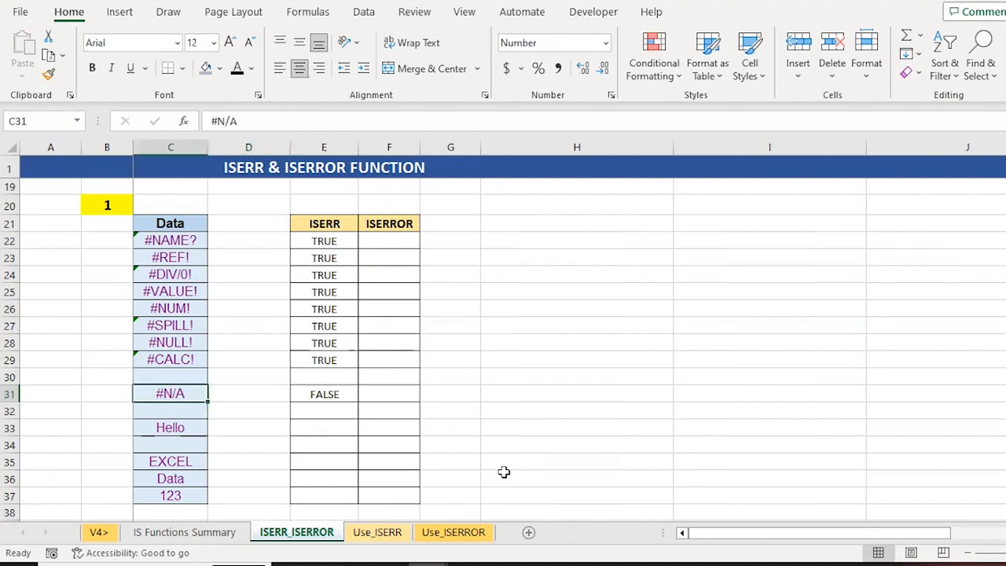
key(Right)
key(Right)
key(ctrl+c)
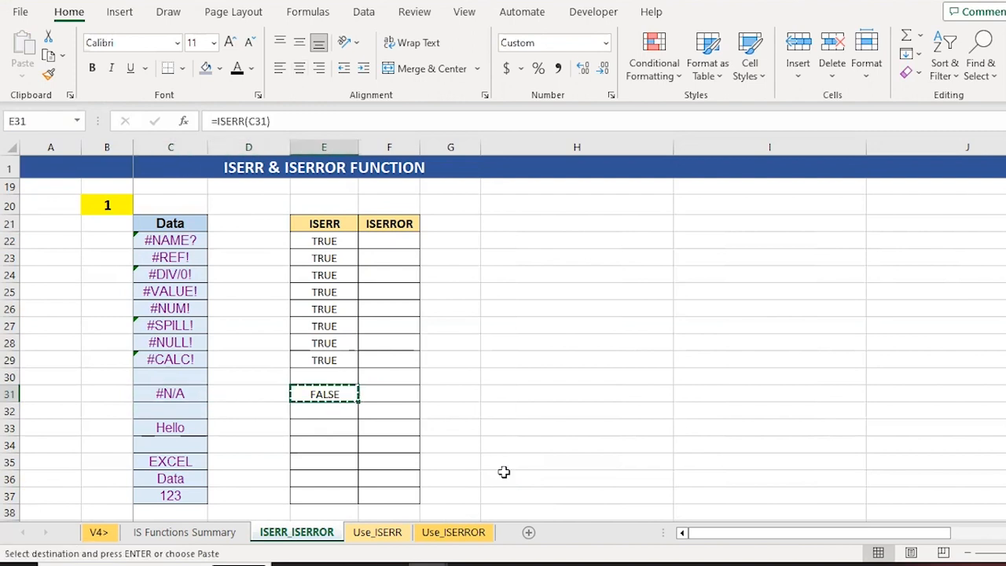
key(Down)
key(Down)
key(Return)
key(ctrl+c)
key(Down)
key(shift+Down)
key(shift+Down)
key(shift+Down)
key(Return)
Step: Enter the formula =ISERROR(C22) in cell F22 to test the first Data value
key(Up)
key(Up)
key(Up)
key(Up)
key(Up)
key(Up)
key(Up)
key(Up)
key(Up)
key(Up)
key(Up)
key(Up)
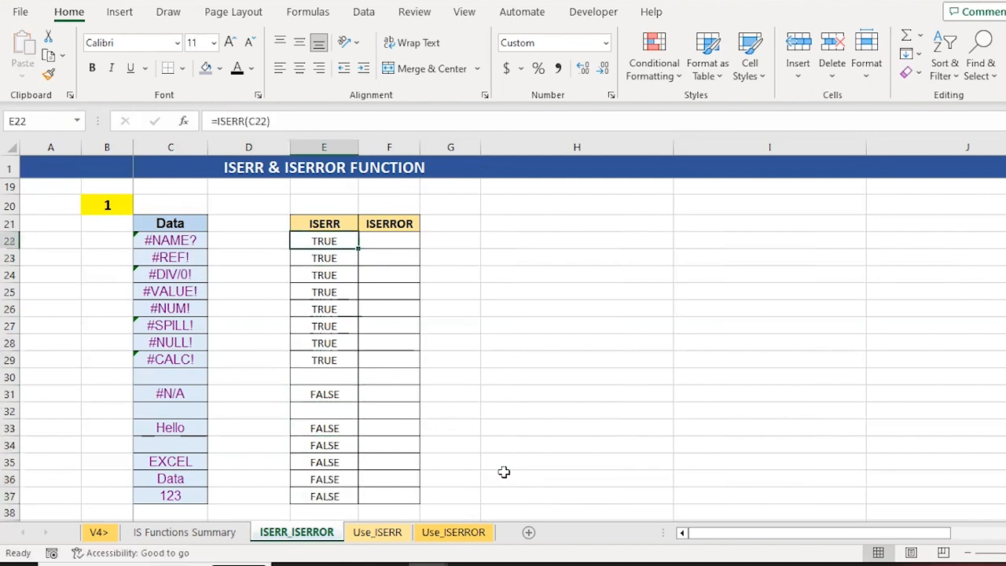
key(Right)
text(=ise)
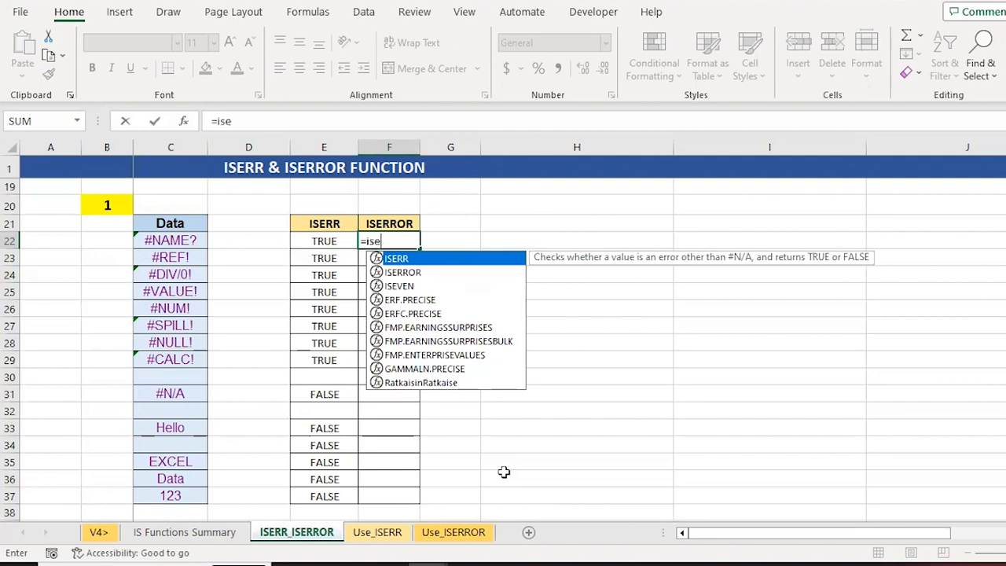
key(Down)
key(Tab)
key(Left)
key(Left)
key(Left)
text())
key(Return)
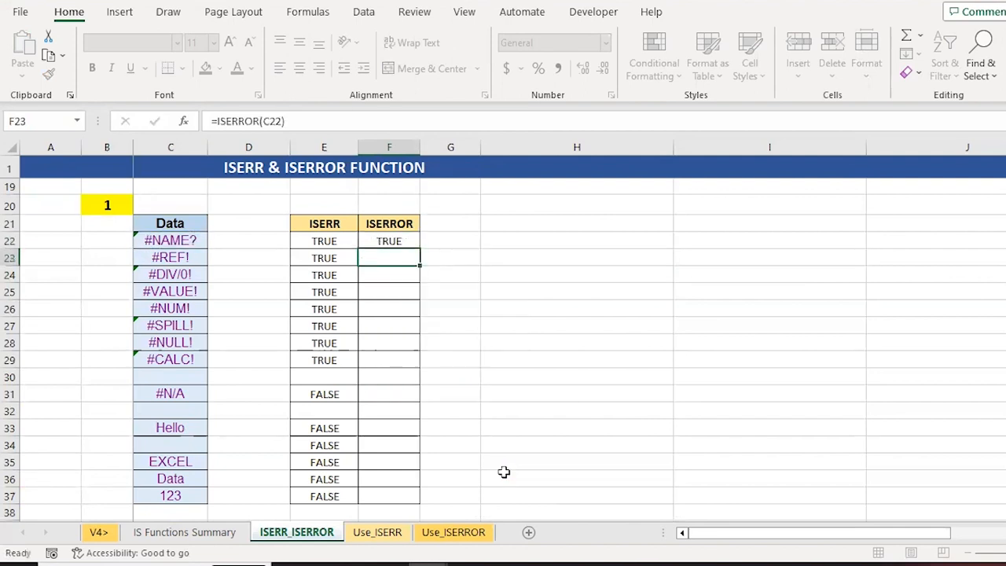
Step: Copy the ISERROR formula from F22 down through F29 to cover the first block of error codes
key(Up)
key(ctrl+c)
key(shift+Down)
key(shift+Down)
key(shift+Down)
key(shift+Down)
key(shift+Down)
key(shift+Down)
key(shift+Down)
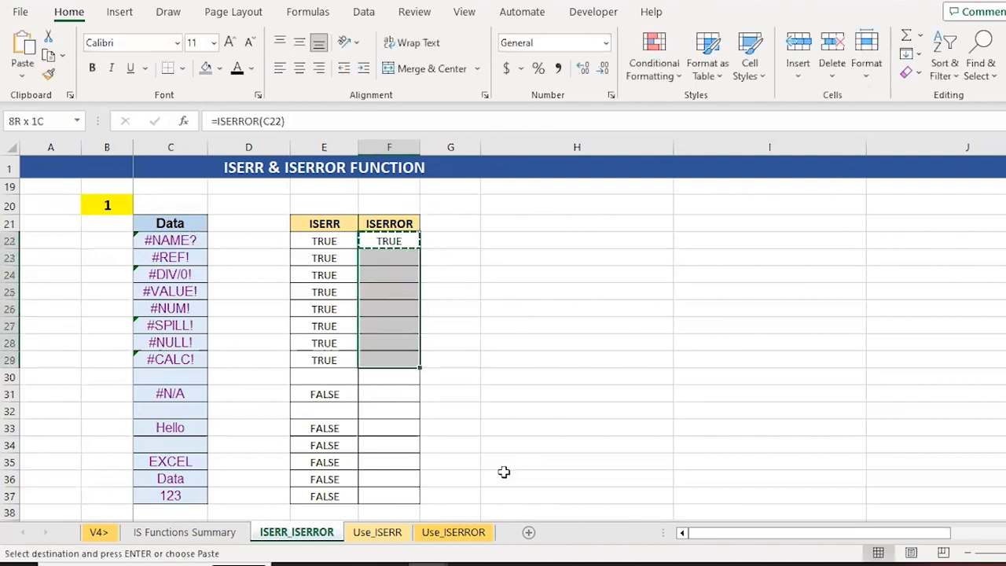
key(Return)
Step: Copy the ISERROR formula from F29 to F31 to test the #N/A entry
key(ctrl+Down)
key(ctrl+c)
key(Down)
key(Down)
key(Return)
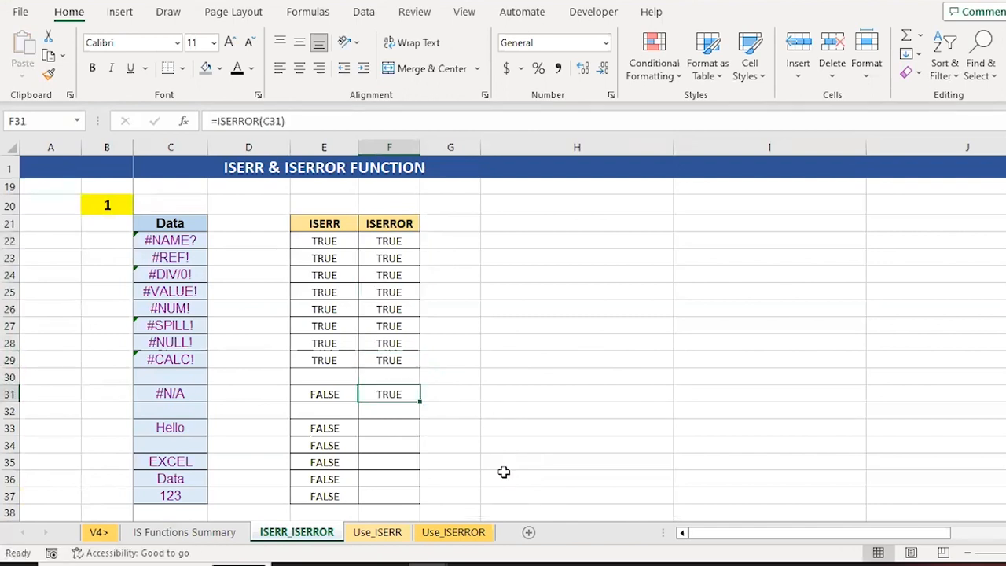
Step: Copy the ISERROR formula from F31 to F33:F37 to test the non-error Data entries
key(Up)
key(Up)
key(Up)
key(Up)
key(Down)
key(Down)
key(Down)
key(Down)
key(ctrl+c)
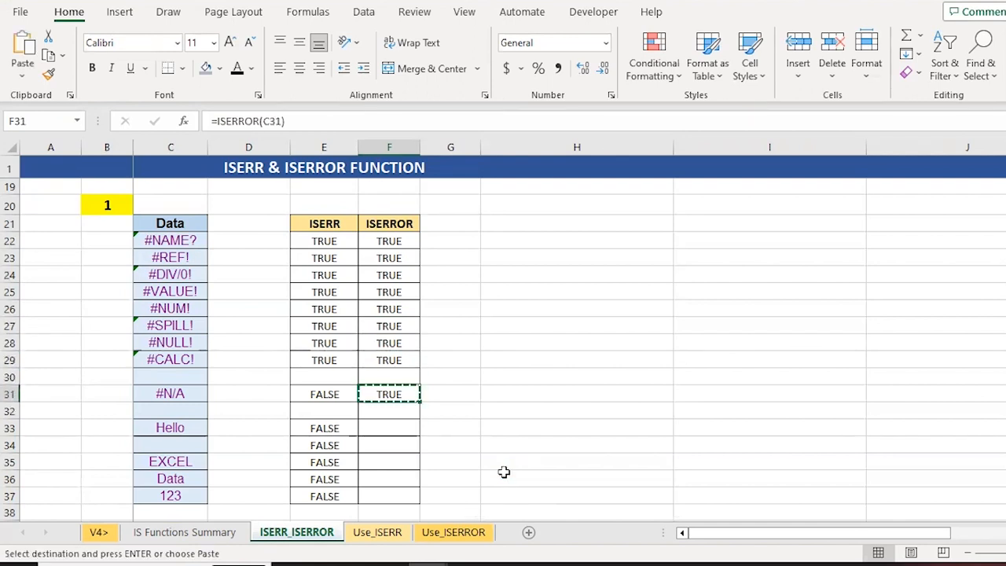
key(Down)
key(Down)
key(shift+Down)
key(shift+Down)
key(shift+Down)
key(shift+Down)
key(Return)
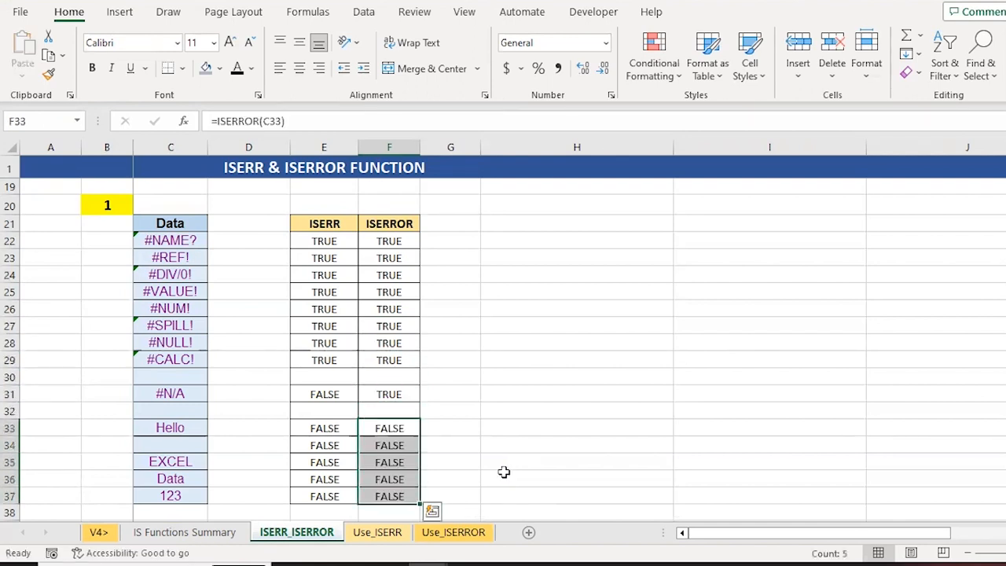
Step: Compare the non-error Data entries in rows 33 to 37 with their ISERR and ISERROR results
key(Left)
key(Left)
key(Left)
key(shift+Down)
key(shift+Down)
key(shift+Down)
key(shift+Down)
key(Right)
key(Right)
key(Right)
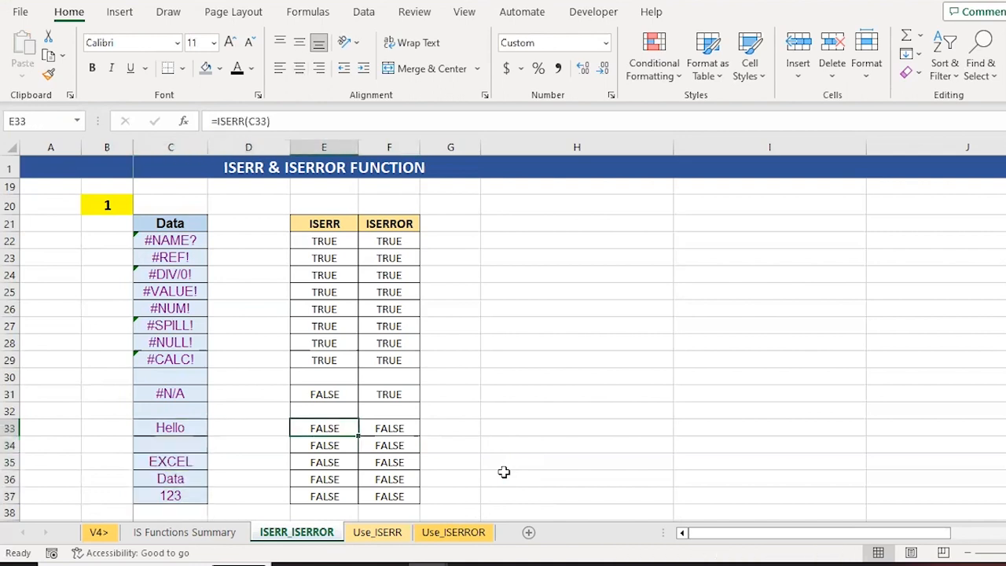
key(shift+Down)
key(shift+Down)
key(shift+Down)
key(shift+Down)
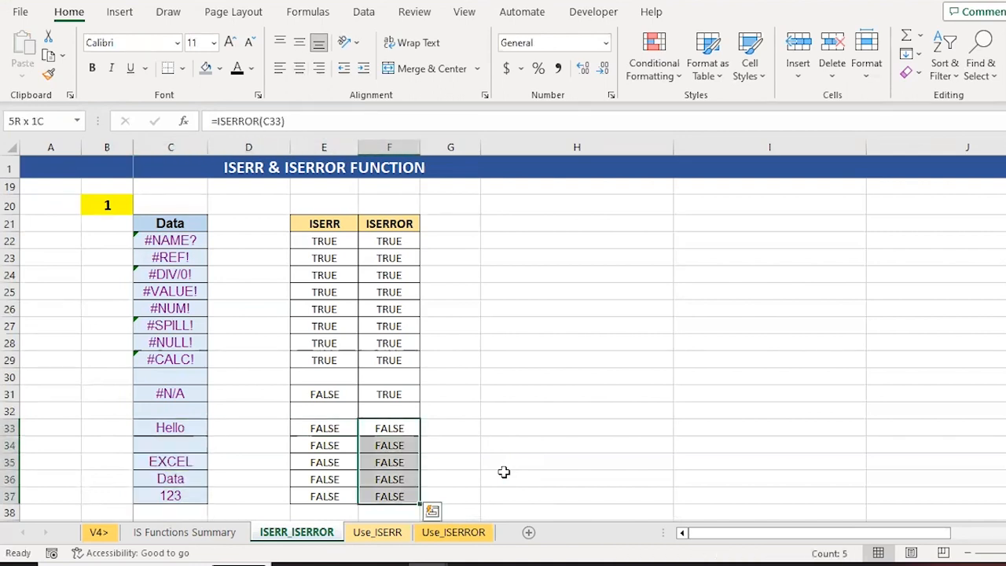
key(Left)
key(shift+Down)
key(shift+Down)
key(shift+Down)
key(shift+Down)
key(shift+Right)
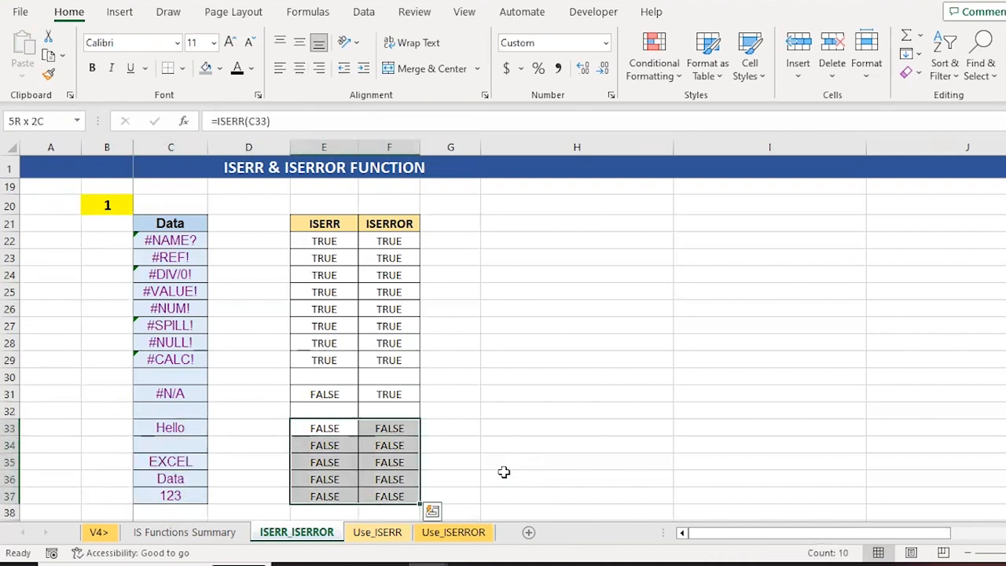
key(Down)
key(Down)
key(Down)
key(Down)
key(Down)
key(Down)
key(Down)
key(Down)
key(Down)
key(Down)
key(Down)
key(Down)
key(Down)
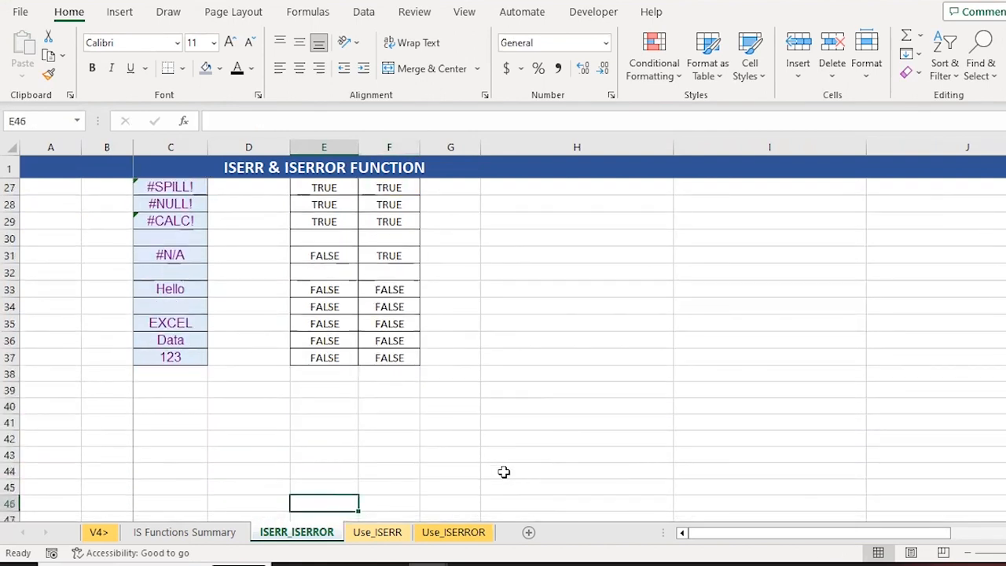
key(Down)
key(Down)
key(Down)
key(Down)
key(Down)
key(Down)
key(ctrl+Up)
key(ctrl+Up)
key(ctrl+Up)
key(ctrl+Up)
key(ctrl+Up)
key(ctrl+Up)
key(ctrl+Up)
key(ctrl+Up)
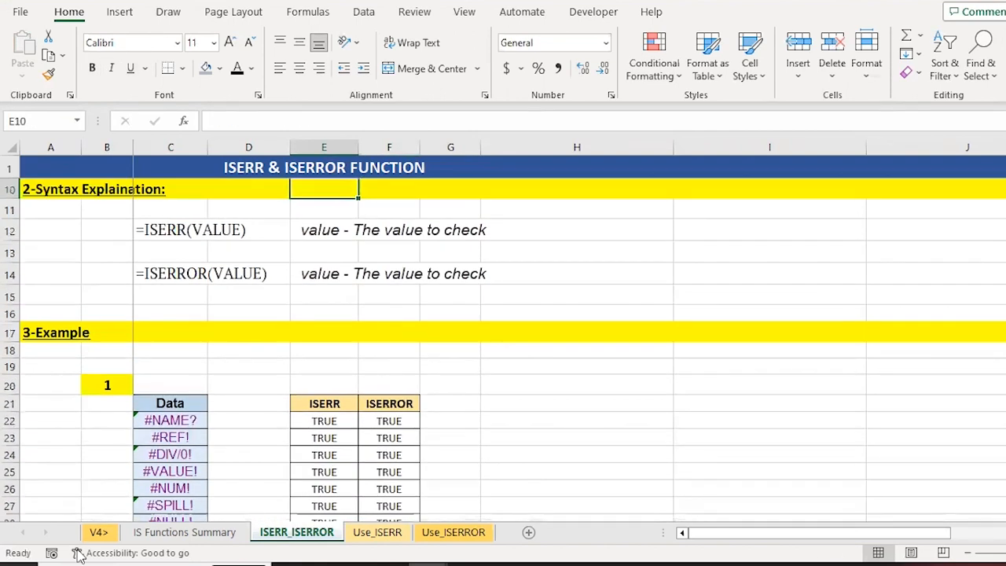
Step: Switch to the Use_ISERR sheet and examine the source table's Candidate Name, City and Sales columns, including the error values
click(377, 532)
click(202, 272)
click(202, 264)
key(ctrl+shift+Down)
key(Right)
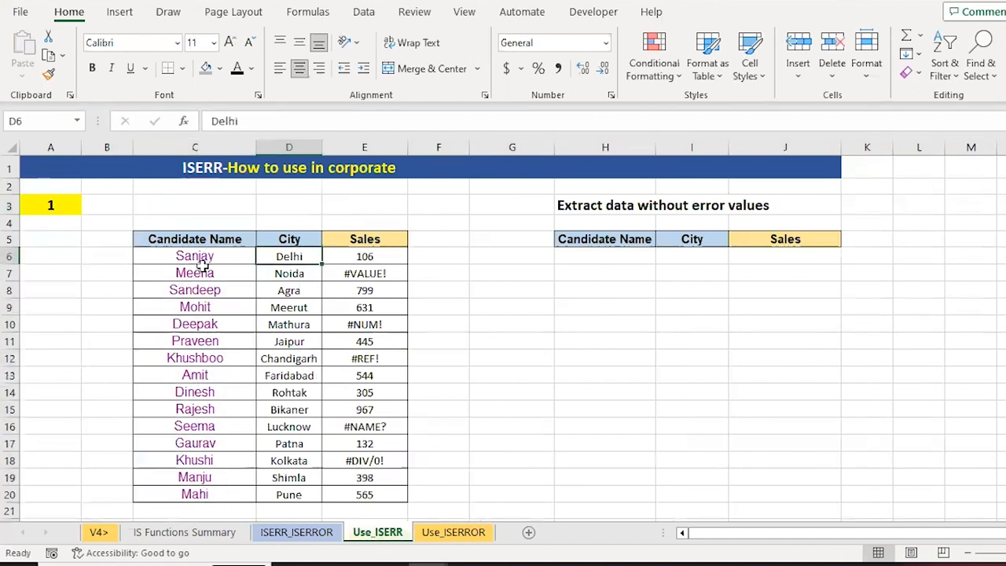
key(ctrl+shift+Down)
key(Right)
key(ctrl+shift+Down)
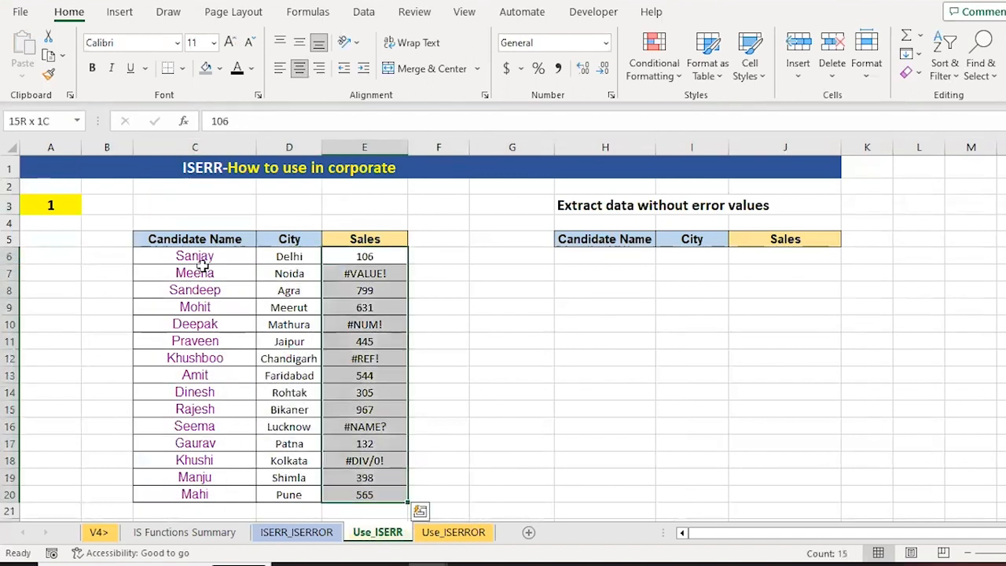
key(Down)
key(shift+Down)
key(shift+Down)
key(shift+Down)
key(Down)
key(Down)
key(Down)
key(Down)
key(Down)
Step: Examine the empty output range H6:J19 under "Extract data without error values" and select its first cell, H6
key(Right)
key(Right)
key(Right)
key(Down)
key(ctrl+Up)
key(Down)
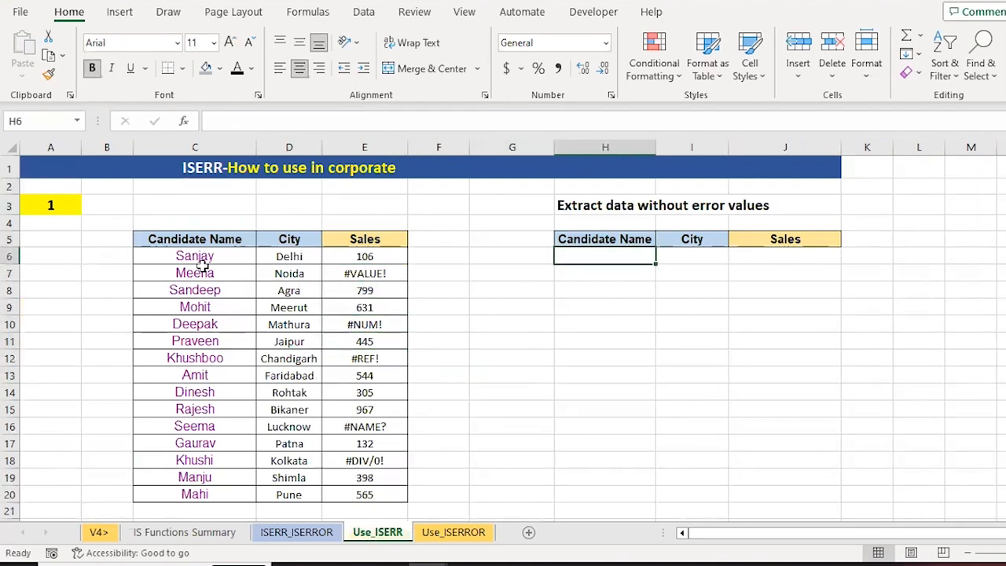
key(shift+Right)
key(shift+Right)
key(shift+Right)
key(shift+Left)
key(shift+Down)
key(shift+Down)
key(shift+Down)
key(shift+Down)
key(shift+Down)
key(shift+Down)
key(shift+Down)
key(shift+Down)
key(shift+Down)
key(shift+Down)
key(shift+Down)
key(shift+Down)
key(shift+Down)
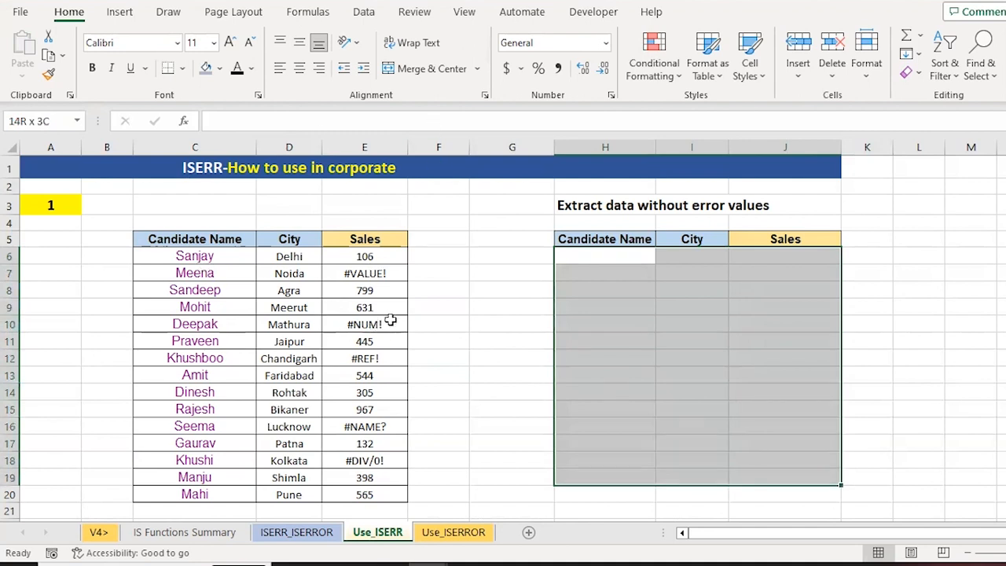
click(274, 245)
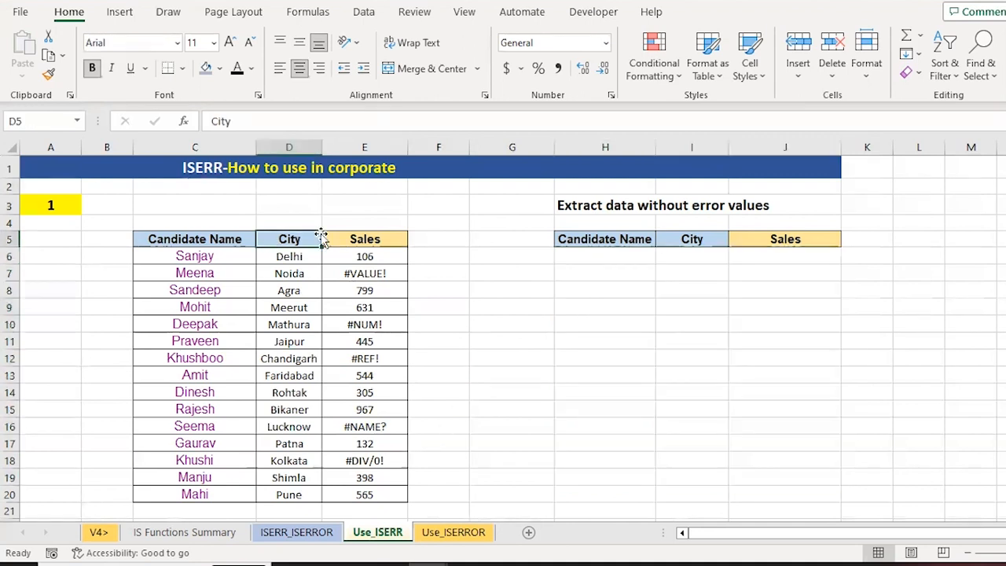
click(586, 258)
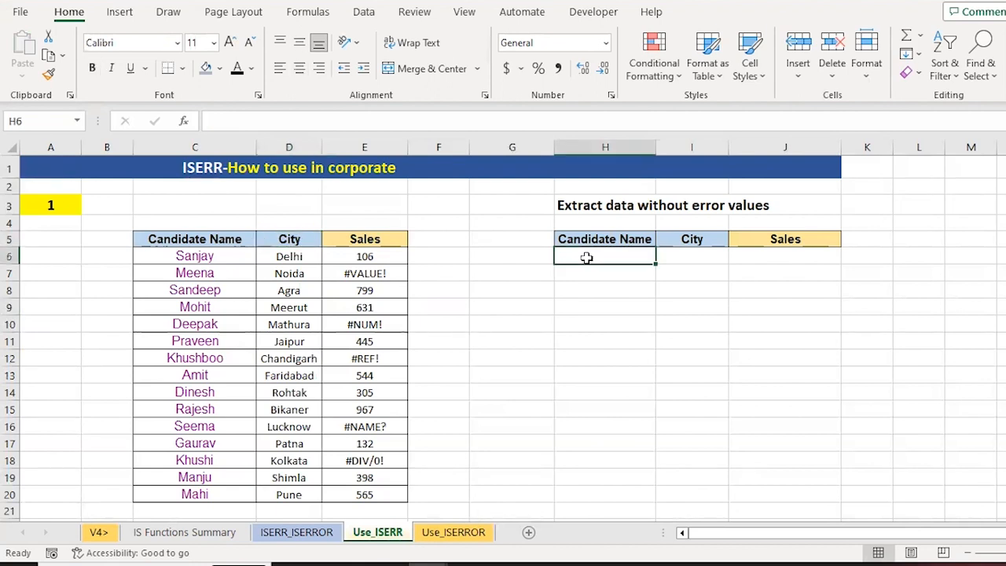
Step: Start a FILTER formula in H6 with the source table C6:E20 as its array
text(=fil)
key(Tab)
key(Left)
key(Left)
key(Left)
key(Left)
key(Left)
key(shift+Right)
key(shift+Right)
key(ctrl+shift+Down)
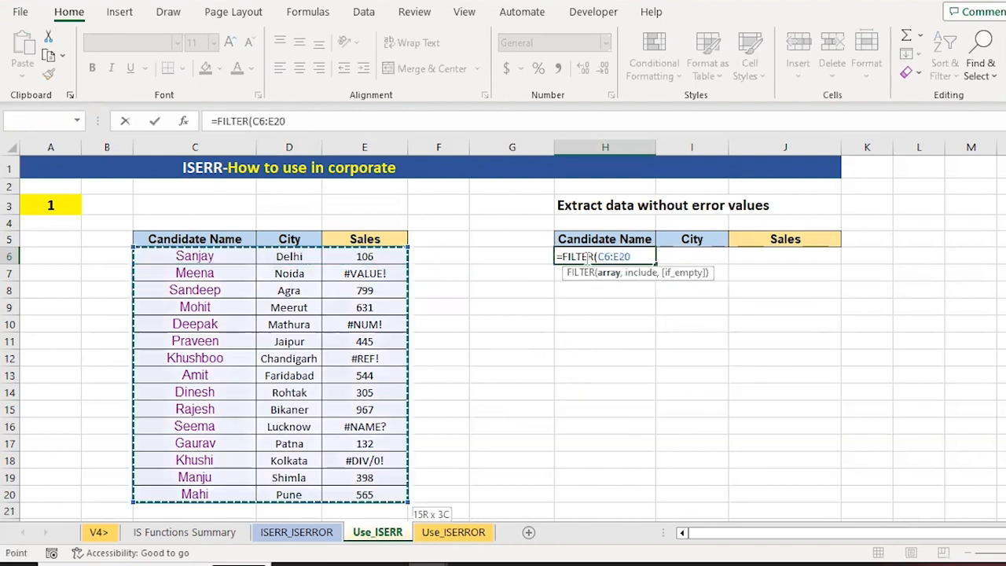
text(,)
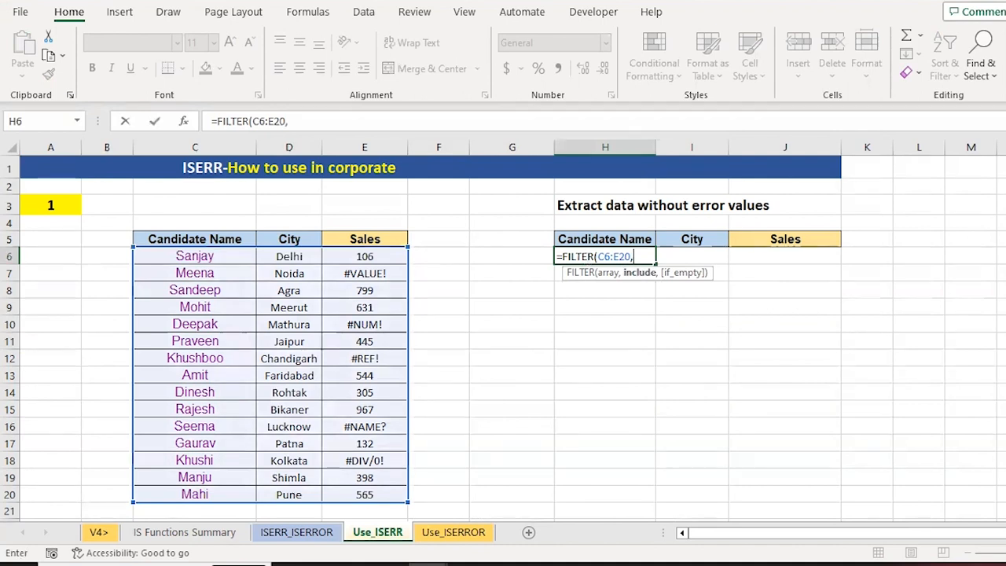
Step: Set the FILTER condition to ISERR(E6:E20)=FALSE and enter the completed formula in H6
text(iser)
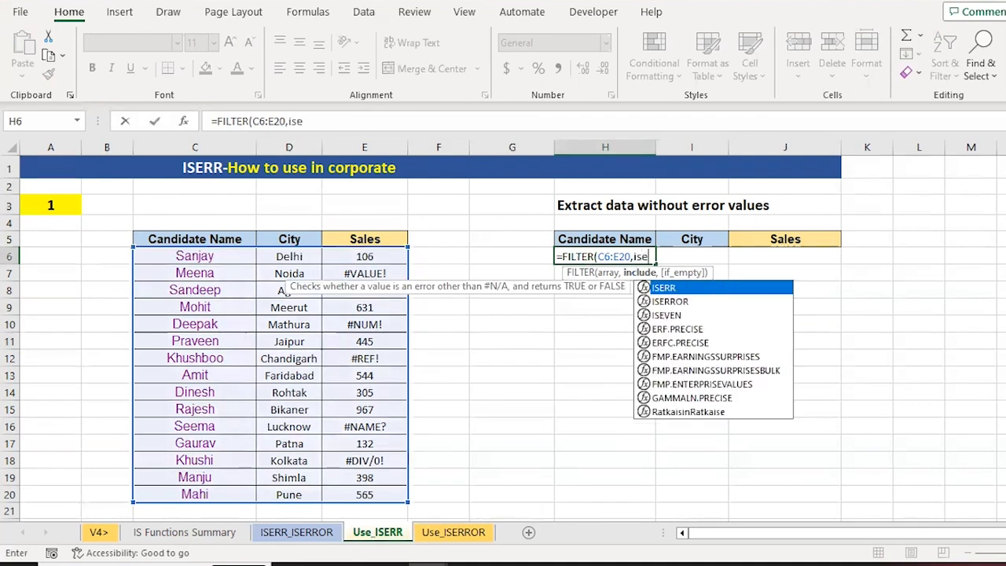
key(Tab)
key(Left)
key(Left)
key(Left)
key(Left)
key(Right)
key(ctrl+shift+Down)
text())
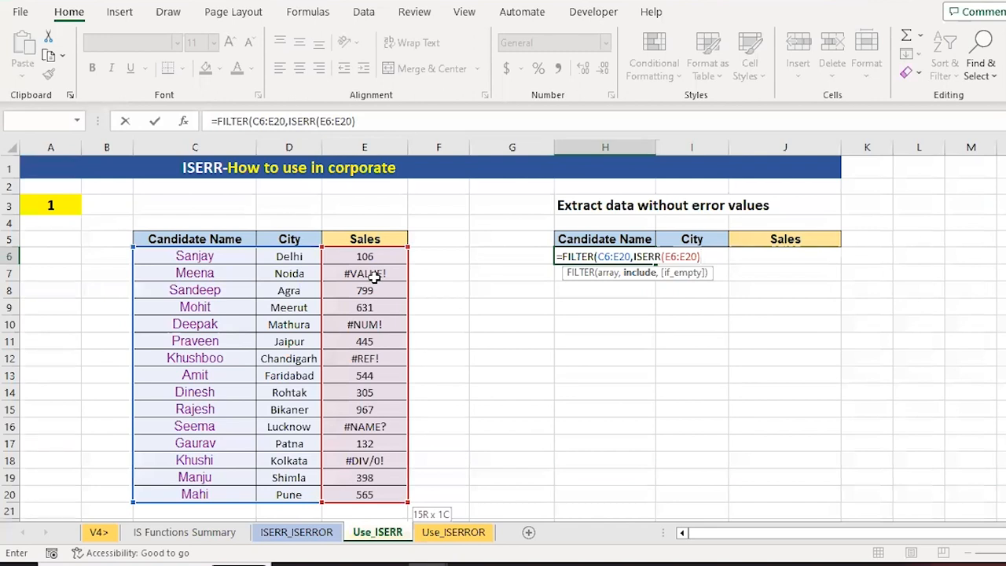
text(=false)
key(Tab)
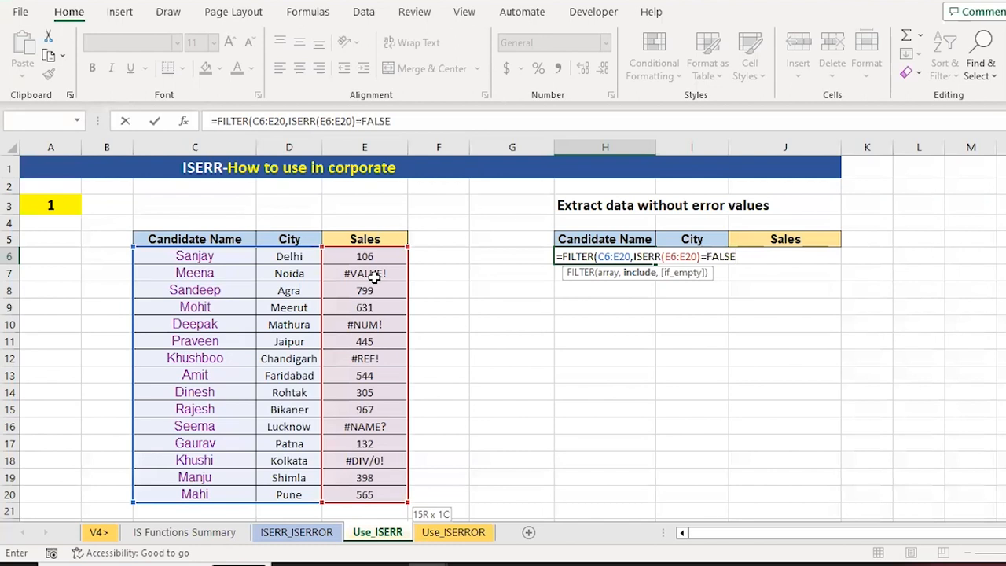
text())
key(Return)
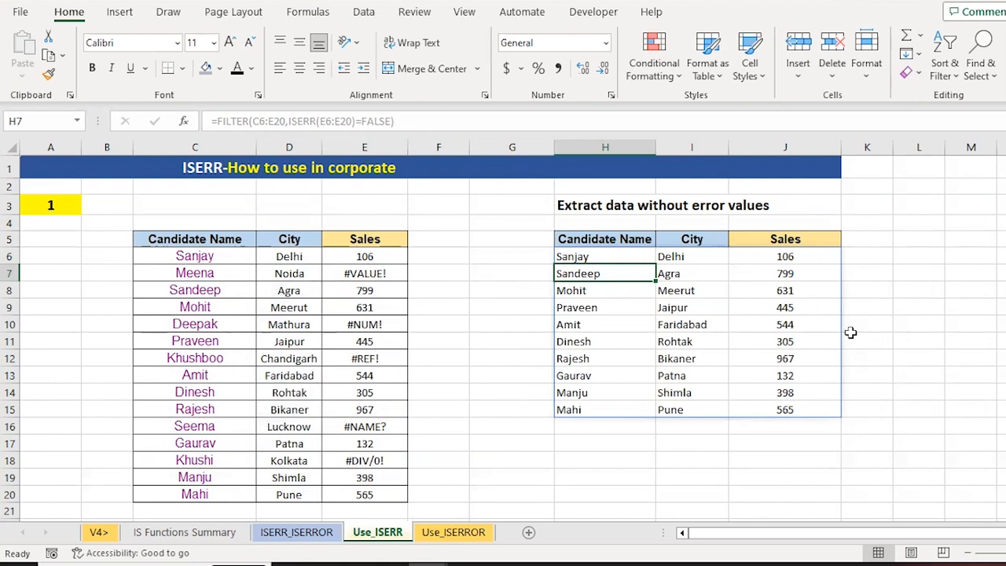
Step: Examine the extracted records from H6 and look down their Sales column for error values
key(Up)
key(ctrl+shift+Right)
key(ctrl+shift+Down)
key(ctrl+Right)
key(Down)
key(Down)
key(Down)
key(Down)
key(Down)
key(Down)
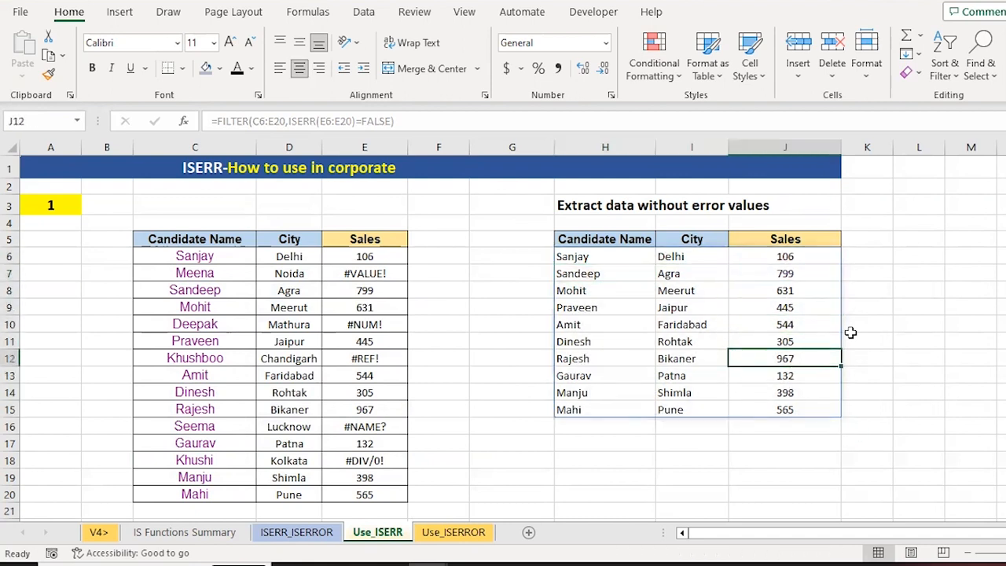
Step: Switch to the Use_ISERROR sheet and examine the mixed text strings in C6:C20 beside the Alphabets column
click(453, 533)
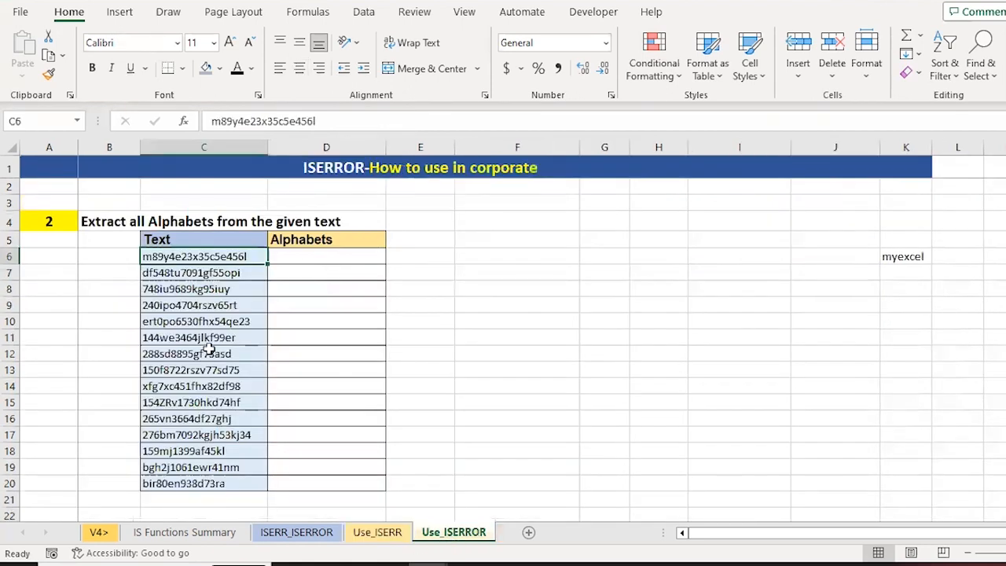
click(209, 349)
key(ctrl+Up)
key(ctrl+Up)
key(Down)
key(Down)
key(Down)
key(Down)
key(Right)
key(Left)
key(Down)
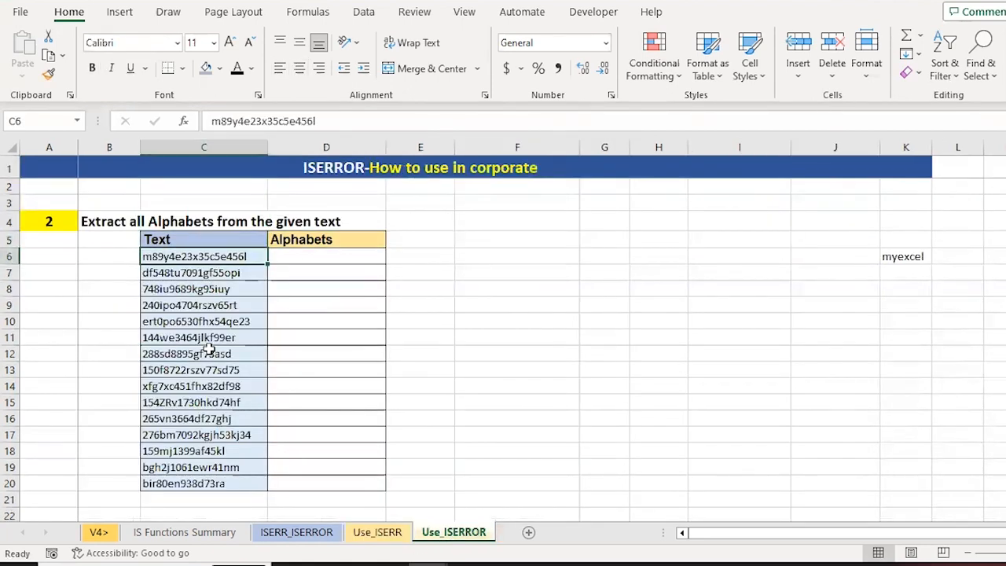
key(ctrl+shift+Down)
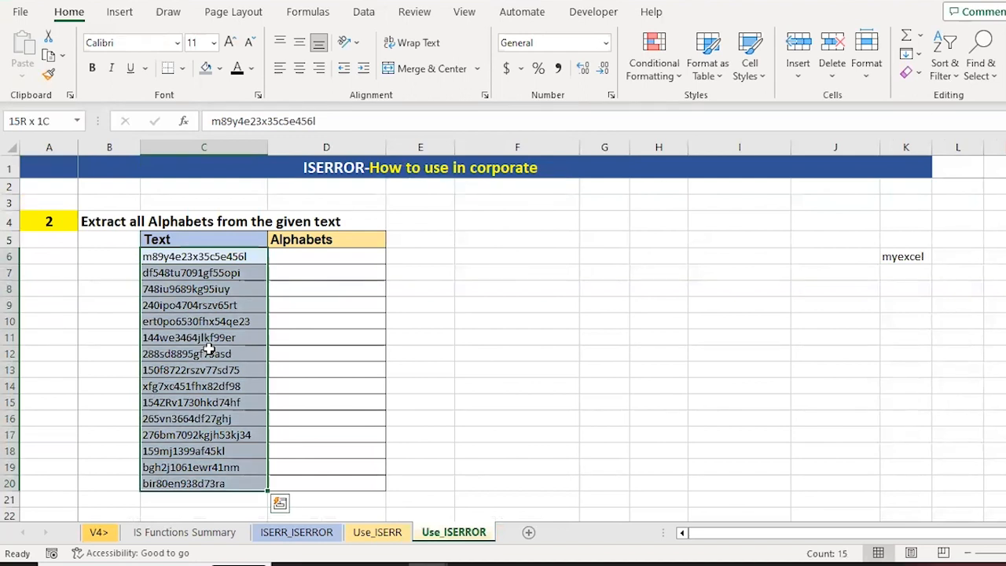
key(ctrl+shift+Up)
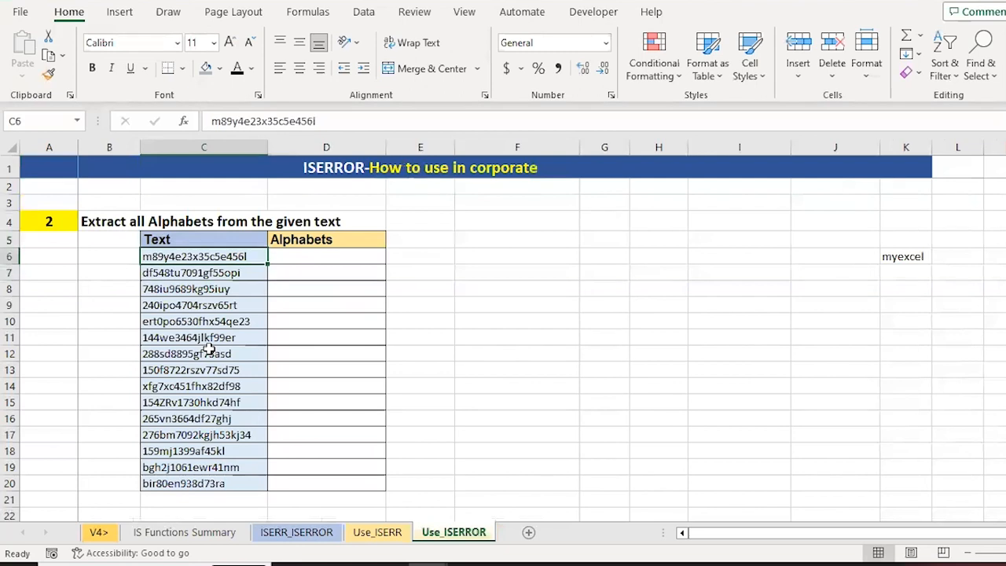
Step: Begin a MID formula in D6 on the text in C6, nesting ROW and INDIRECT as the start number
key(Right)
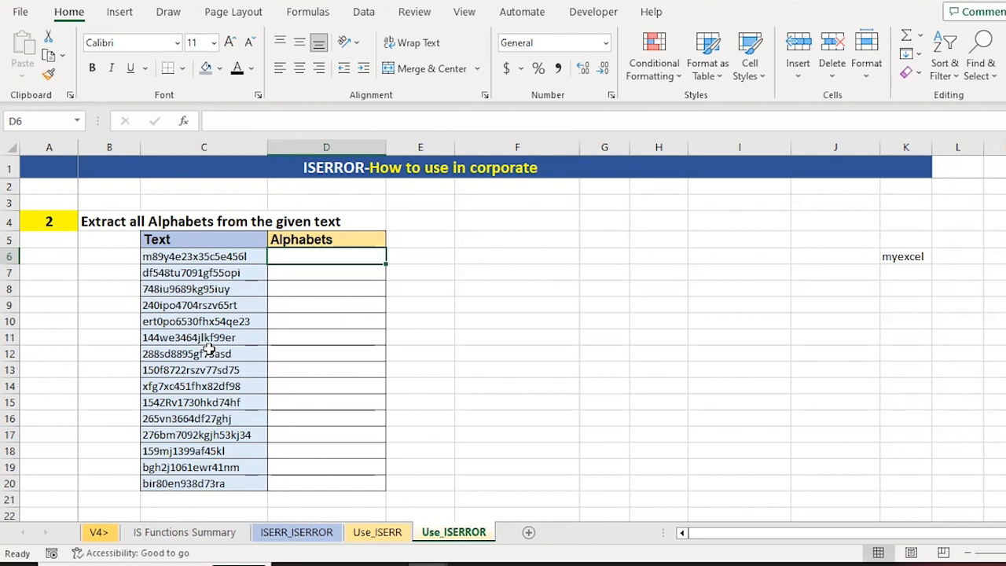
text(=mid)
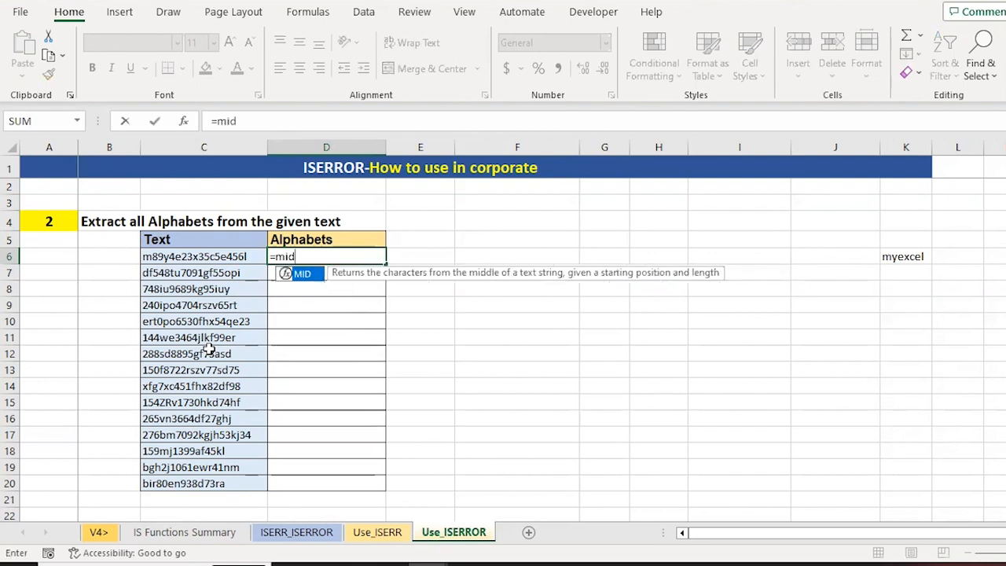
key(Tab)
key(Left)
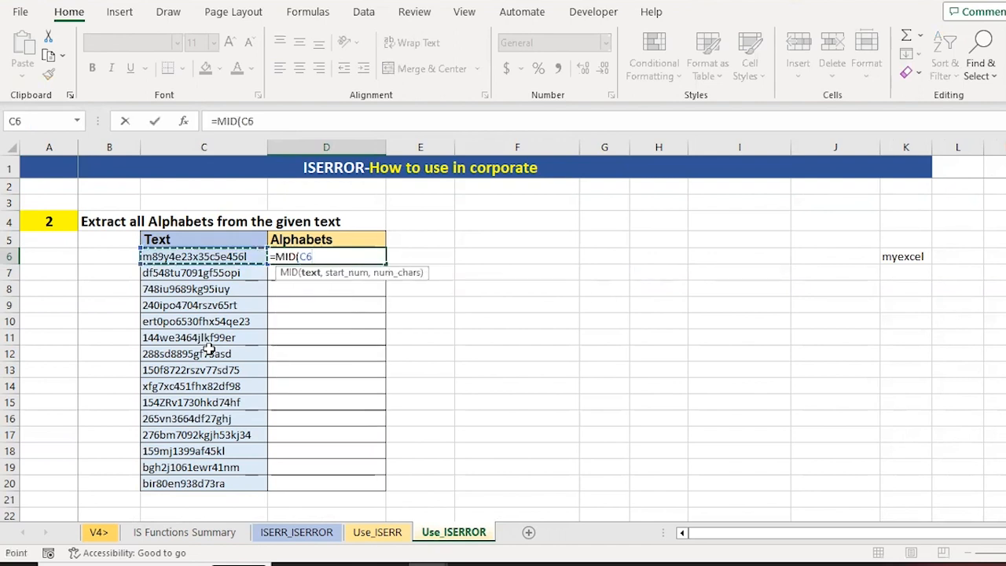
text(,)
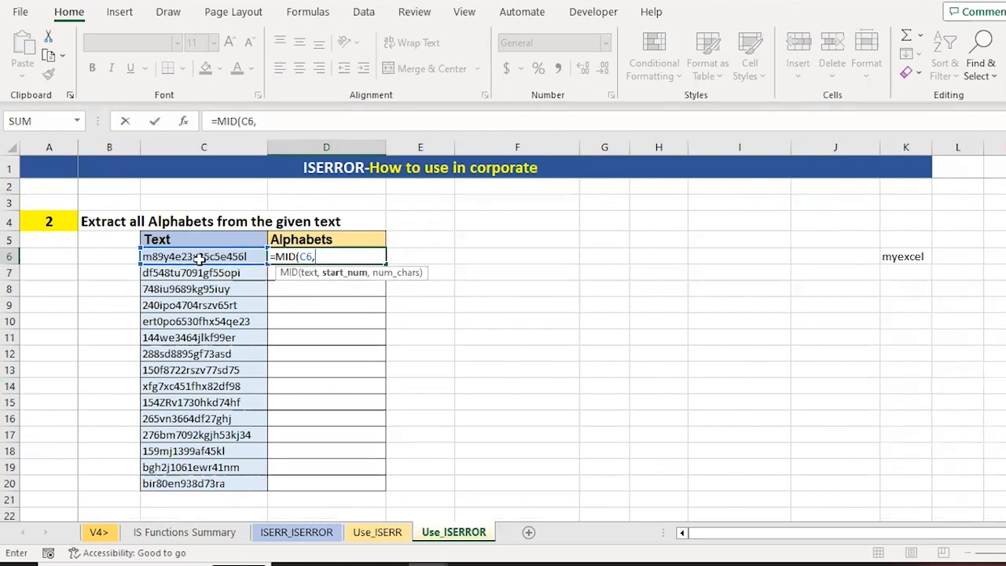
text(ROW(INDI)
key(Tab)
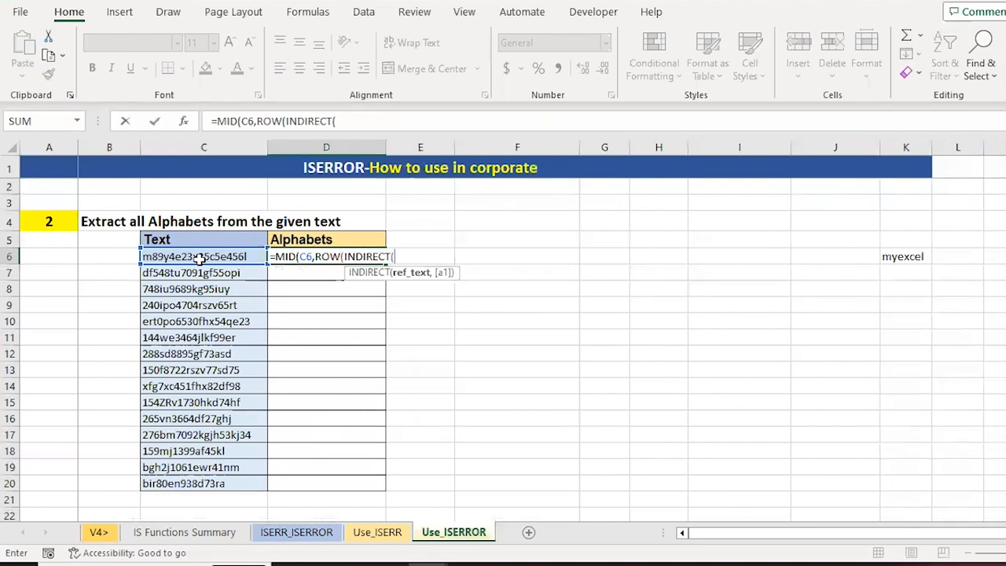
Step: Give INDIRECT the reference "1:"&LEN(C6) and set MID's number of characters to 1
text("1)
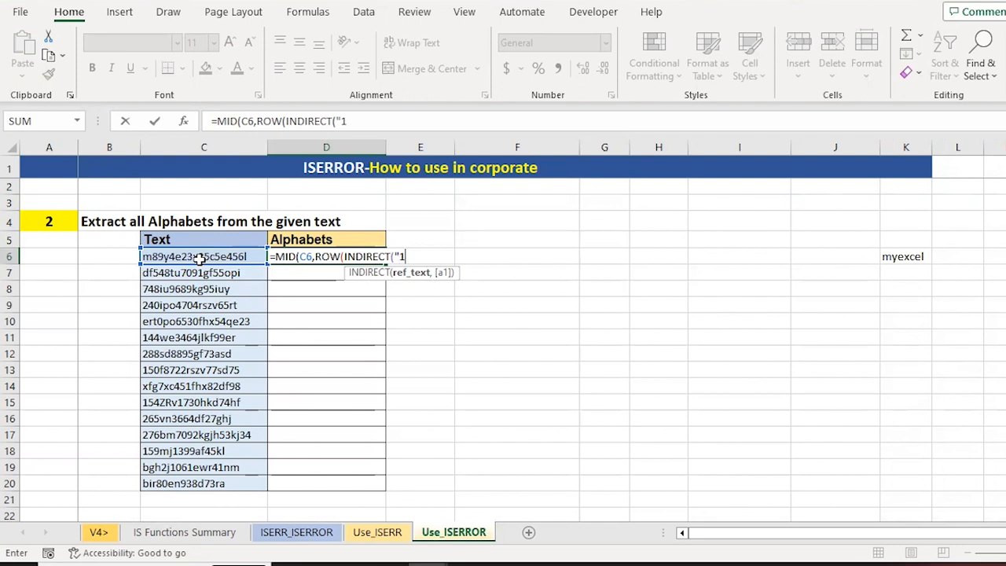
text(:"&N)
key(BackSpace)
text(LEN()
click(185, 250)
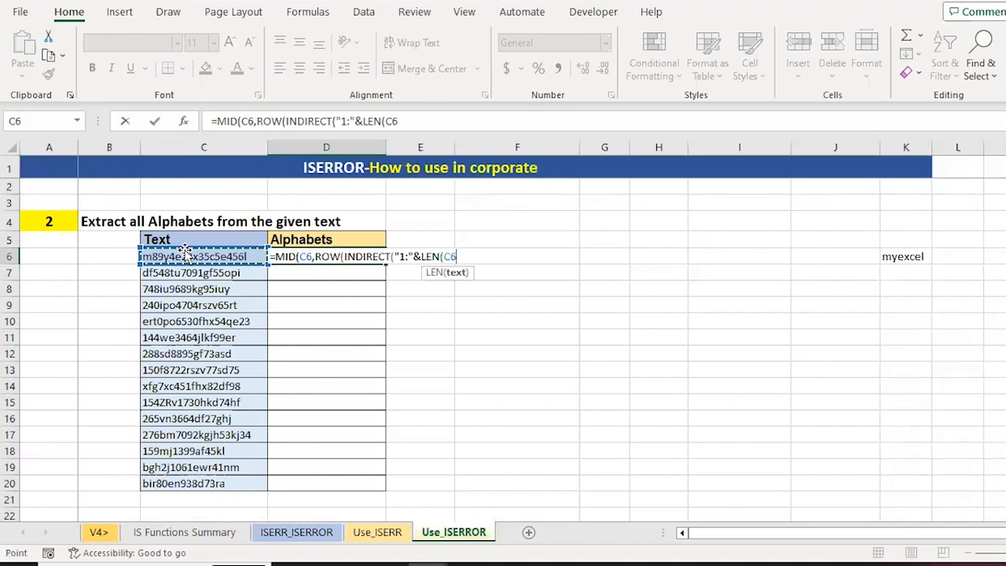
text())
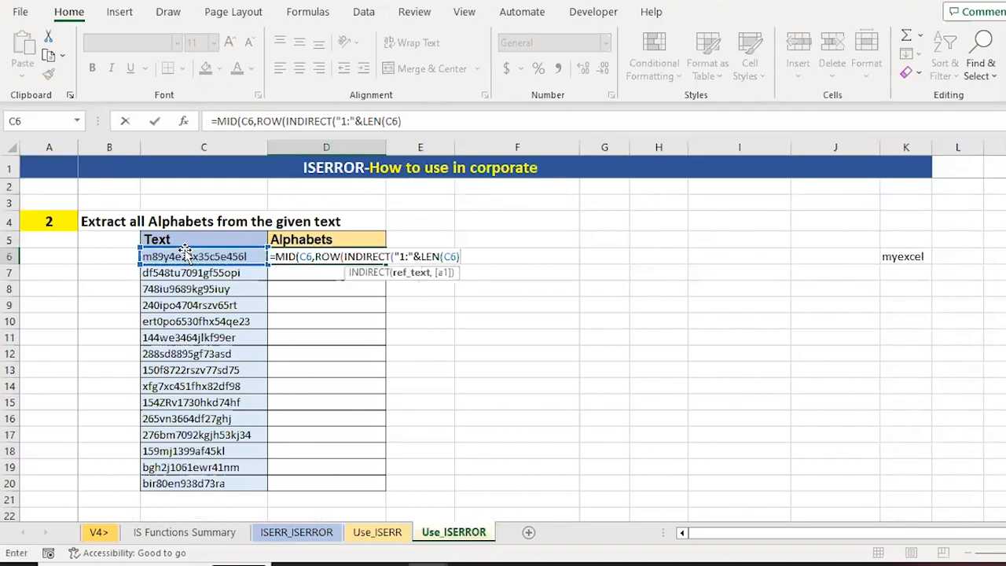
text())
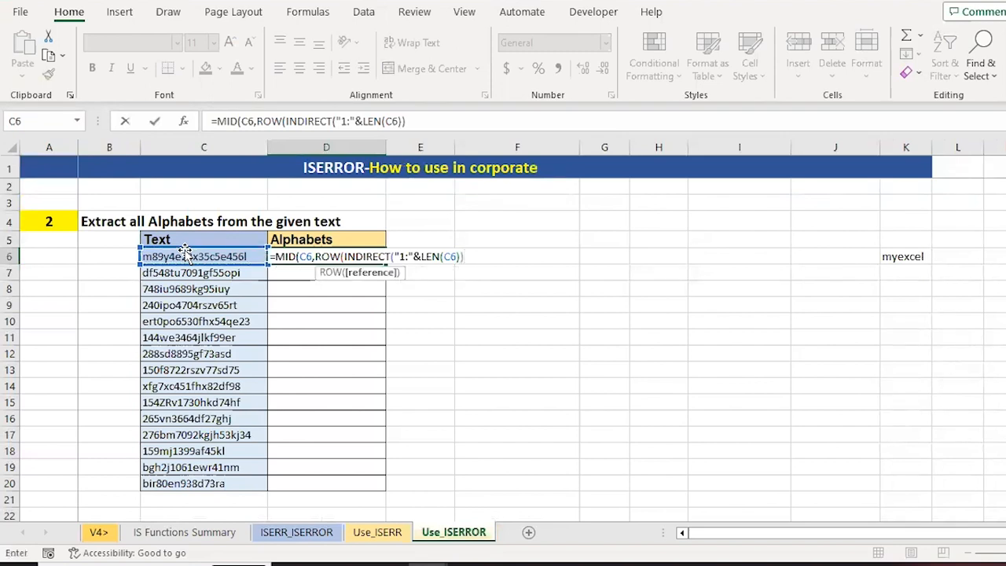
text(),1))
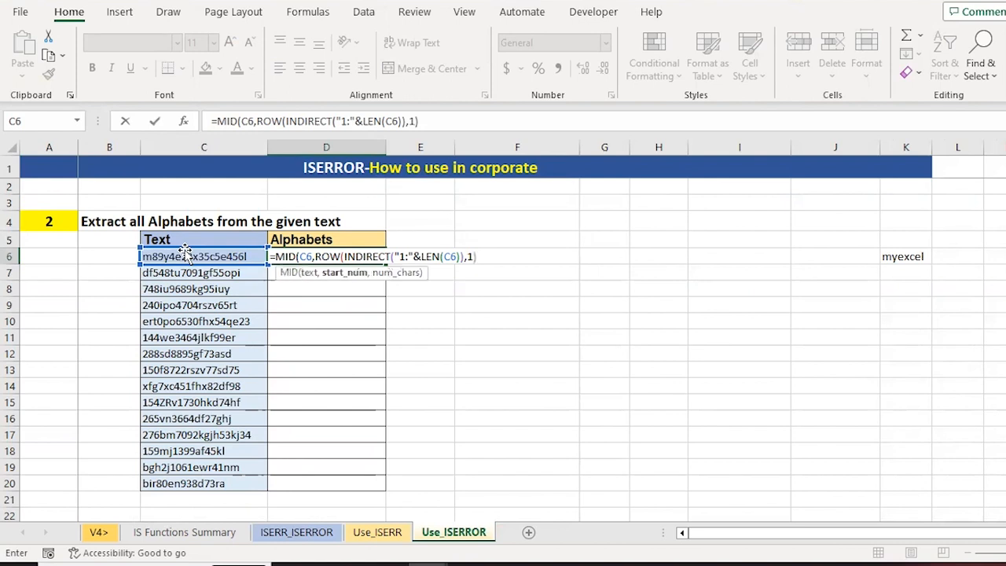
Step: Add the missing parenthesis that closes ROW and enter =MID(C6,ROW(INDIRECT("1:"&LEN(C6))),1) in D6
key(Return)
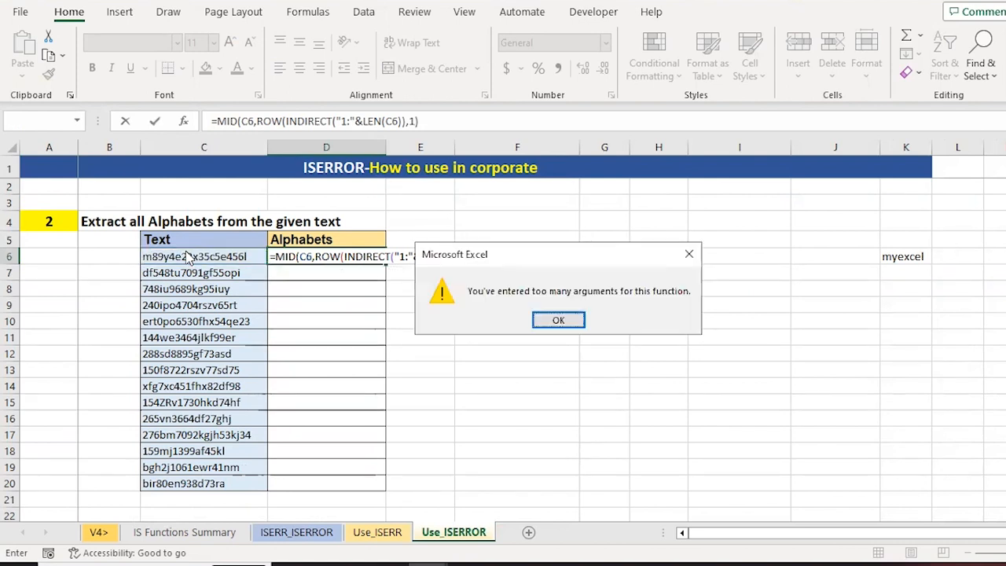
key(Return)
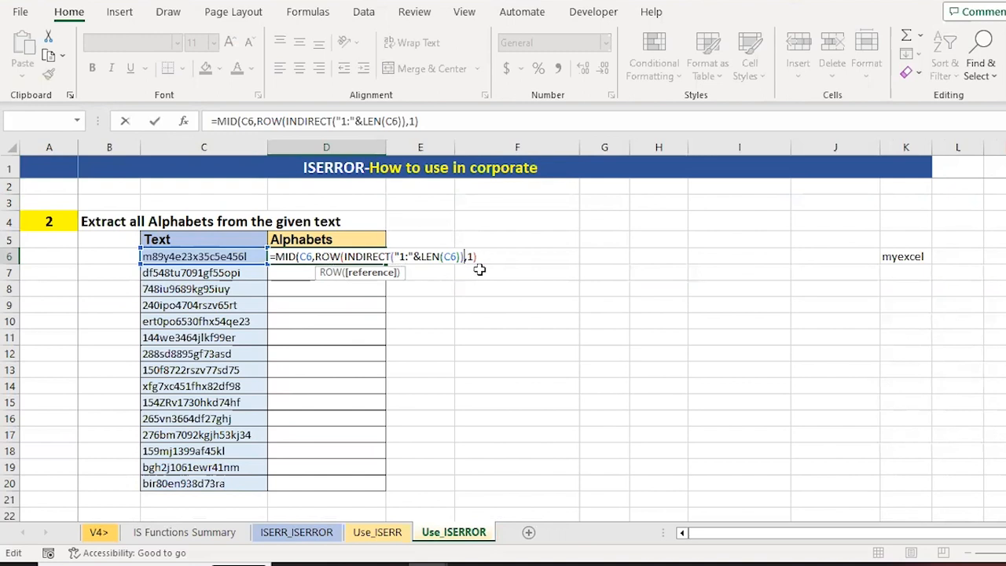
text())
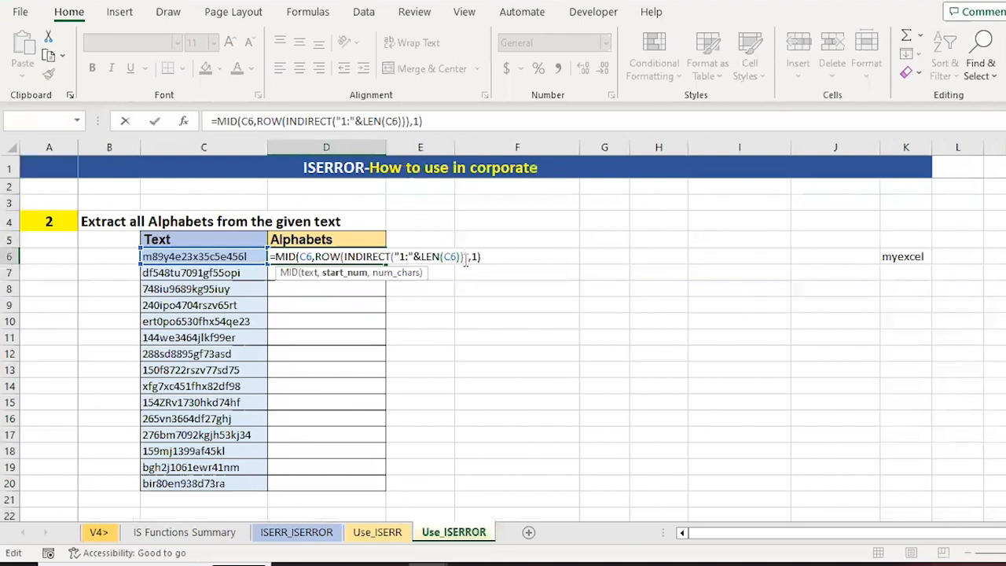
key(Return)
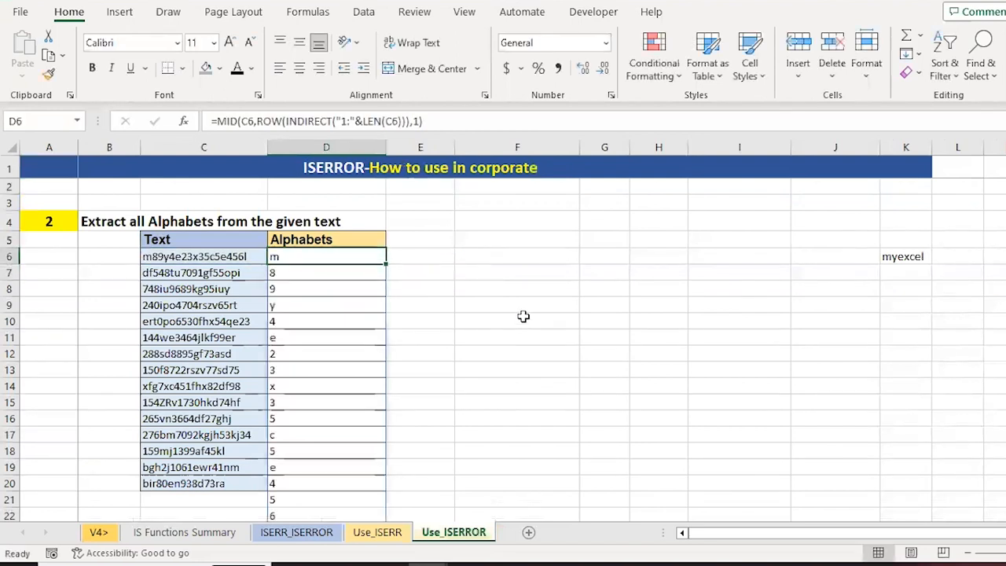
Step: Examine the single characters spilled down column D against the original text string in C6
key(Up)
key(Left)
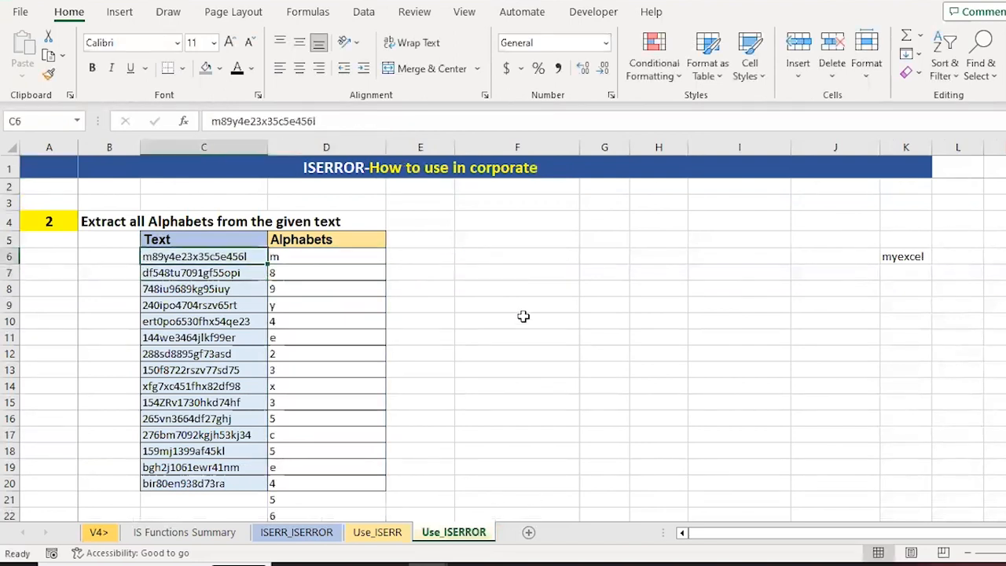
key(Right)
key(Down)
key(Down)
key(Down)
key(Down)
key(Down)
key(Down)
key(Down)
key(Down)
key(Down)
key(Down)
key(Down)
key(Down)
key(Down)
key(Down)
key(Down)
key(Down)
key(Down)
key(Down)
key(Down)
key(Down)
key(Up)
key(Up)
key(Up)
key(Up)
key(Up)
key(Up)
key(Up)
key(Up)
key(Up)
key(Up)
key(Up)
key(Up)
key(Up)
key(Up)
key(Up)
key(Up)
key(Up)
key(Up)
key(Up)
key(Up)
key(Down)
key(Down)
key(Down)
key(Down)
key(Down)
Step: Multiply the MID formula in D6 by 1 so that letters give errors and digits become numbers
key(F2)
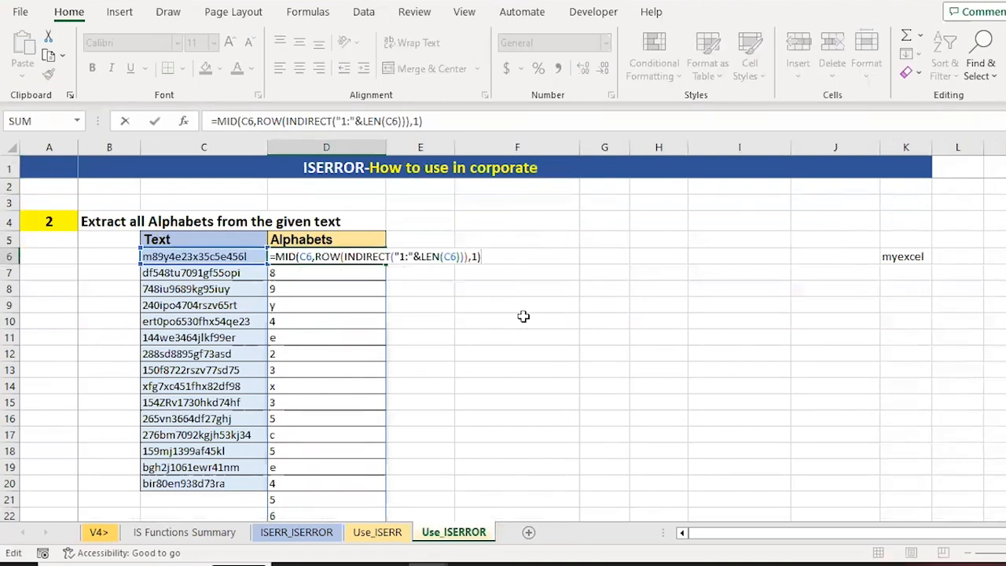
text(*1)
key(ctrl+Return)
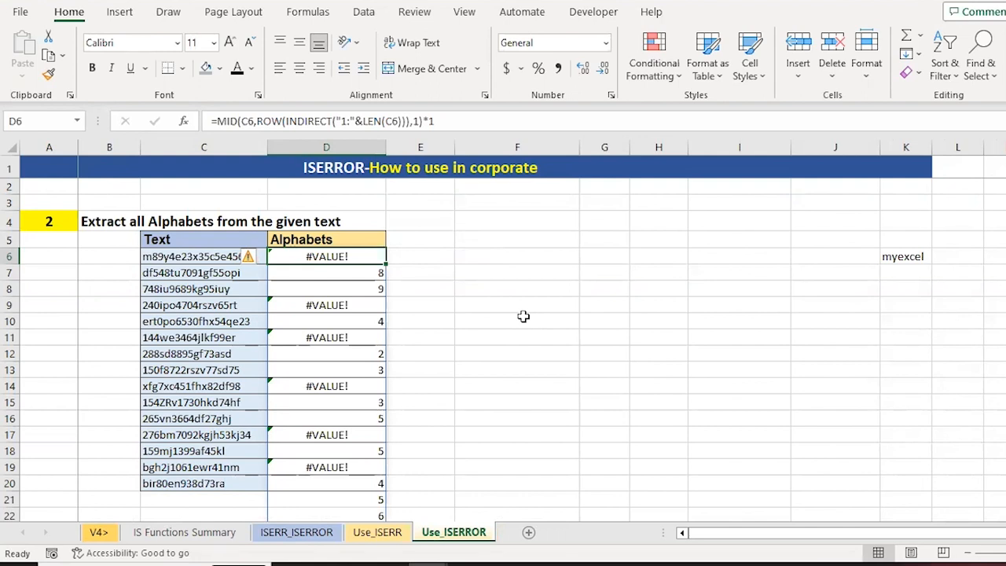
Step: Wrap the D6 formula in ISERROR as =ISERROR(MID(C6,ROW(INDIRECT("1:"&LEN(C6))),1)*1)
click(213, 121)
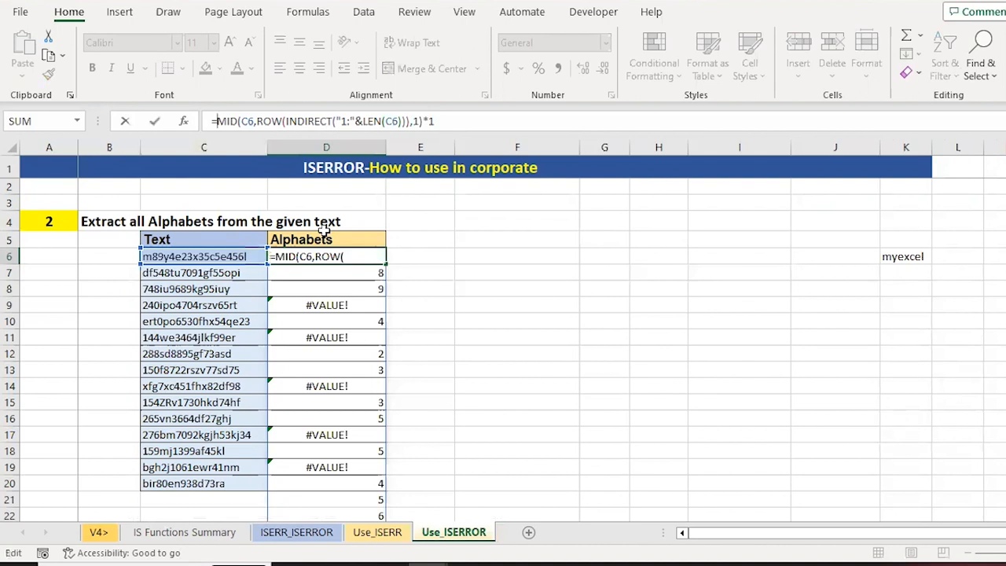
text(ISE)
key(Down)
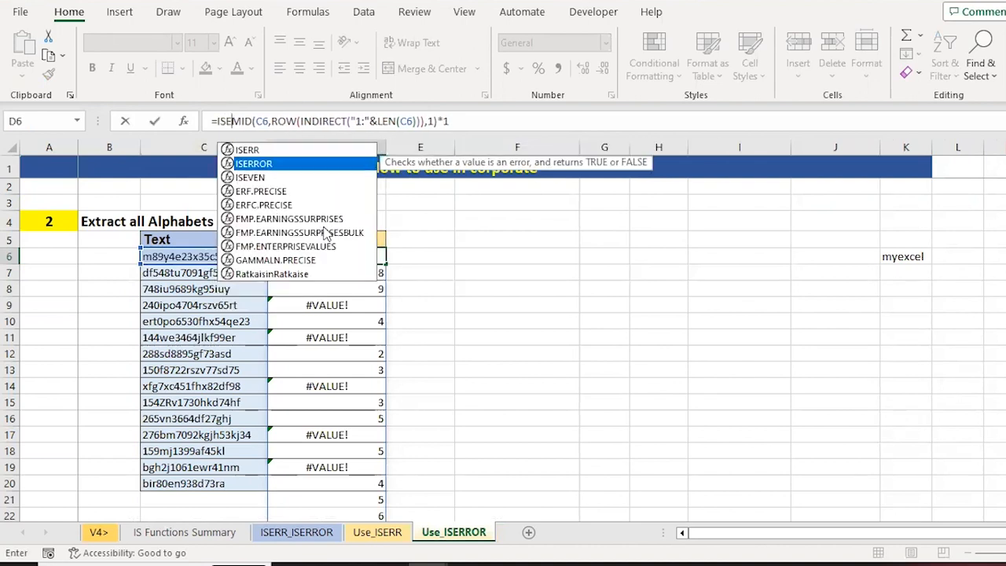
key(Tab)
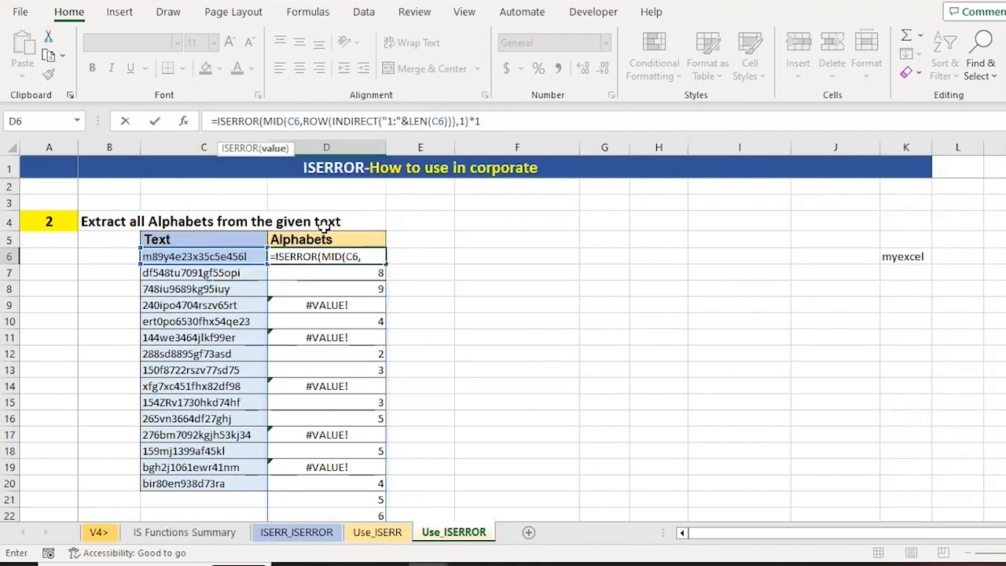
click(496, 117)
text())
key(Return)
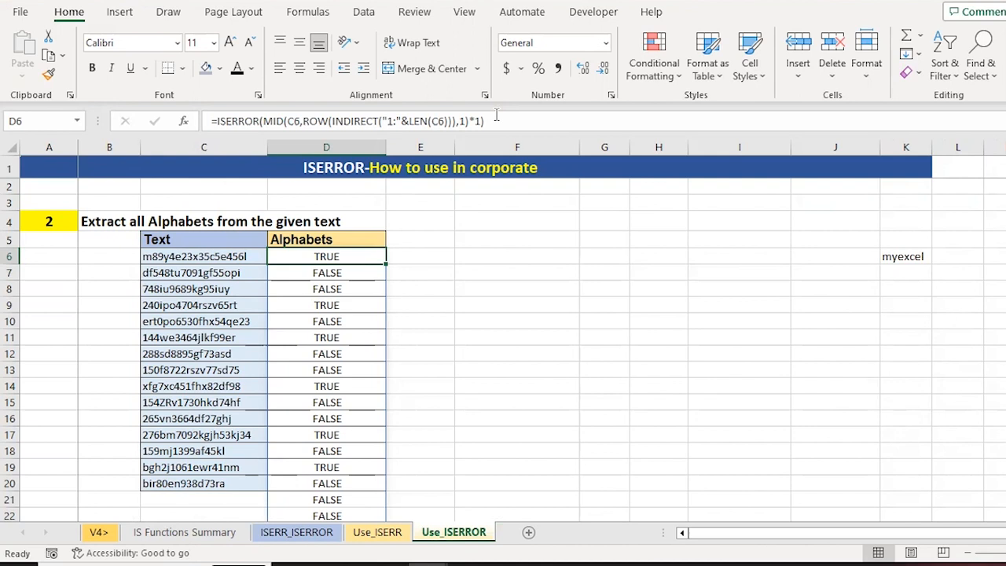
Step: Put IF around the D6 formula with the ISERROR test as its logical test and start the value-if-true argument
click(217, 121)
text(IF()
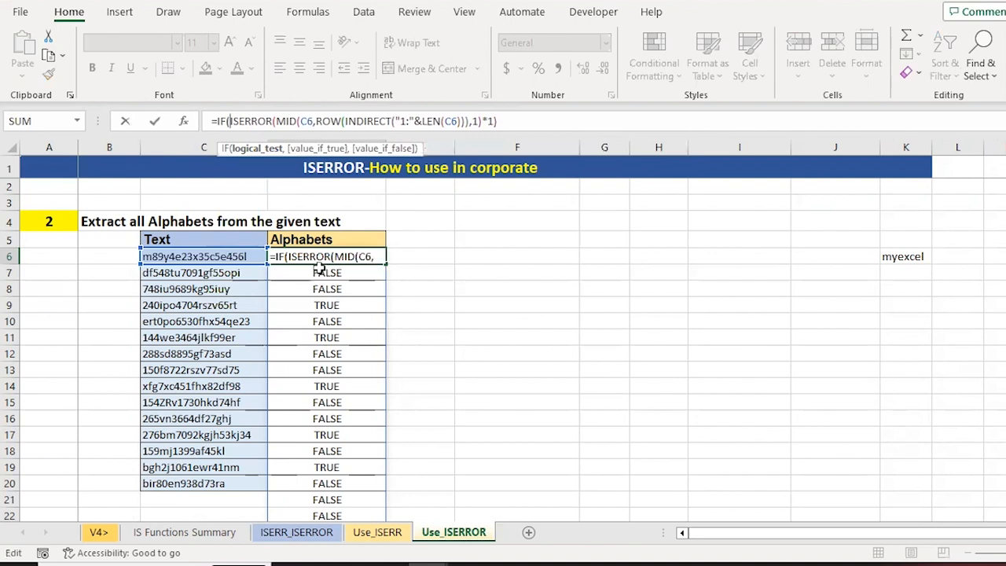
click(534, 124)
text(,)
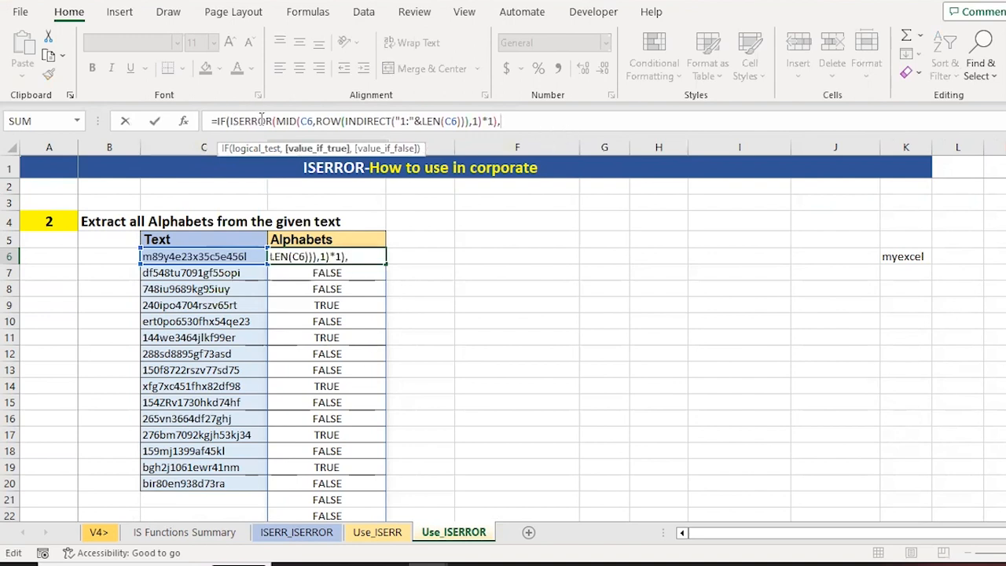
Step: Complete the D6 IF formula with a copy of MID(C6,ROW(INDIRECT("1:"&LEN(C6))),1) as value-if-true and "" as value-if-false
click(275, 121)
key(shift+Right)
key(shift+Right)
key(shift+Right)
key(shift+Right)
key(shift+Right)
key(shift+Right)
key(shift+Right)
key(shift+Right)
key(shift+Right)
key(shift+Right)
key(shift+Right)
key(shift+Right)
key(shift+Right)
key(shift+Right)
key(shift+Right)
key(shift+Right)
key(shift+Right)
key(shift+Right)
key(shift+Right)
key(shift+Right)
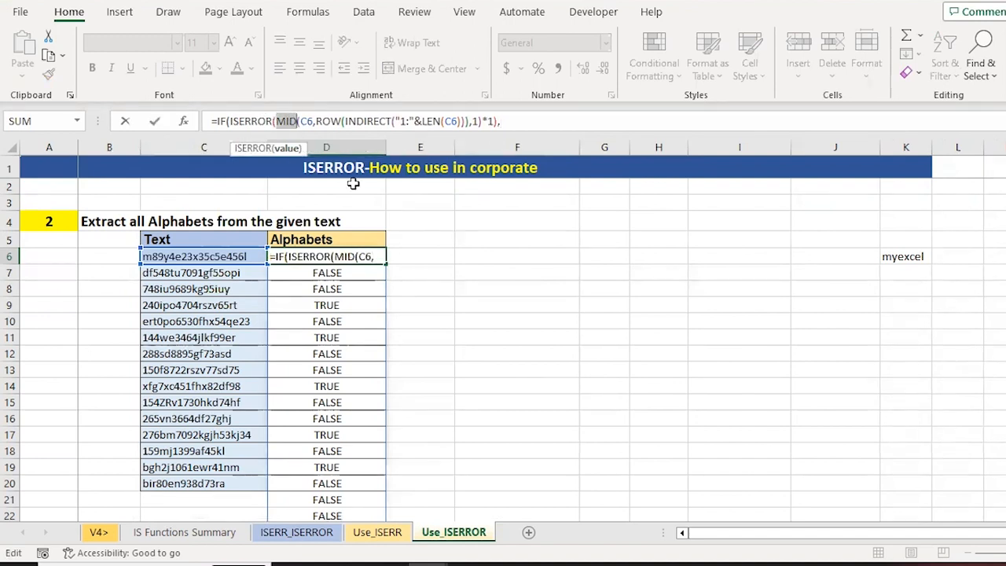
key(shift+Right)
key(shift+Right)
key(shift+Right)
key(shift+Right)
key(shift+Right)
key(shift+Right)
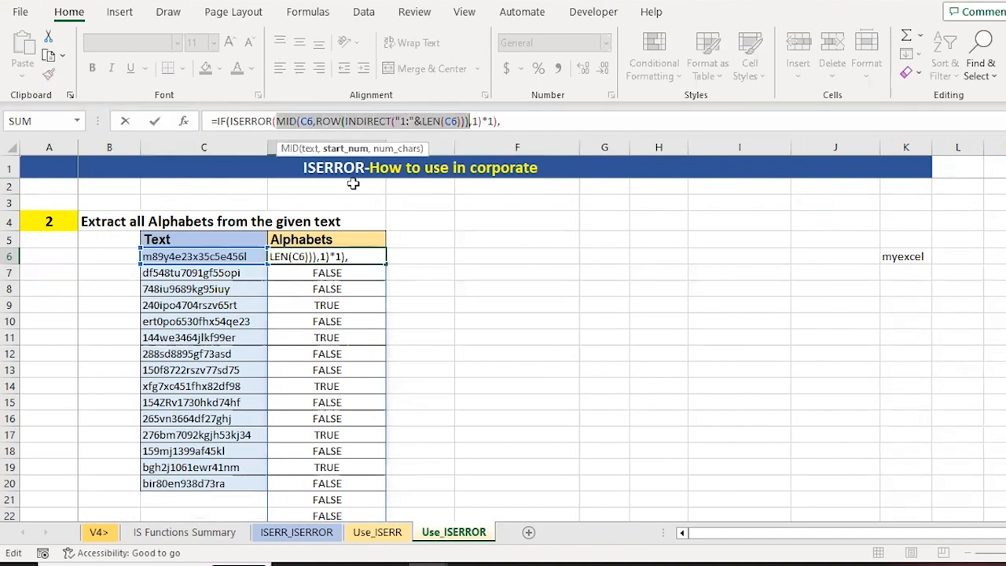
key(ctrl+c)
key(End)
key(ctrl+v)
text(,""))
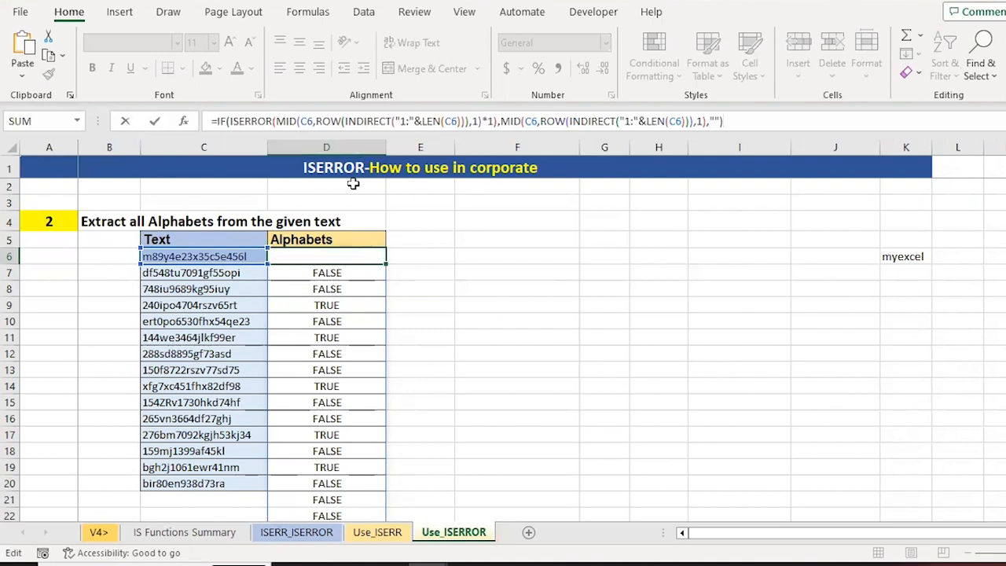
key(ctrl+Return)
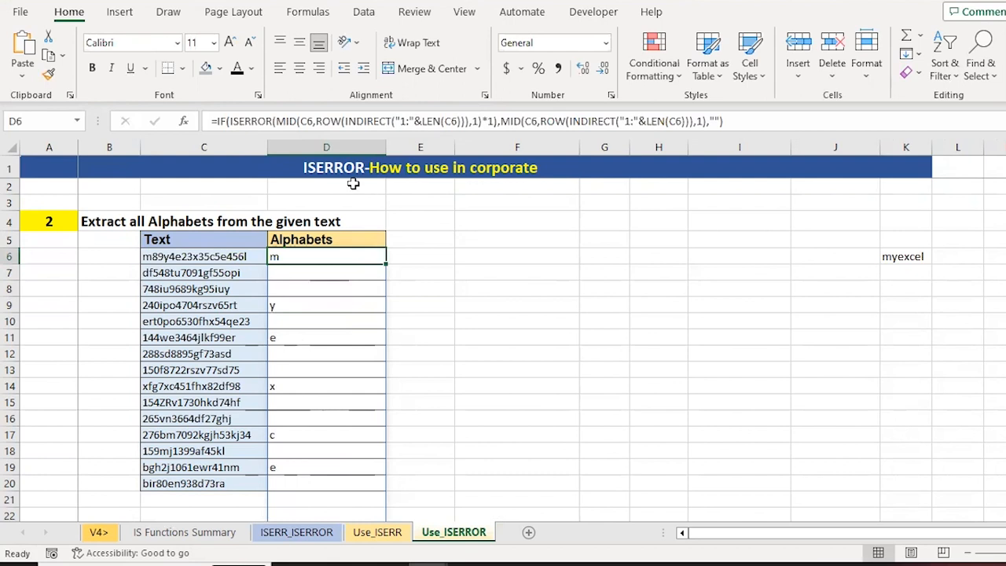
Step: Examine the letters and blanks spilled down column D from the D6 formula
key(Down)
key(Down)
key(Down)
key(Down)
key(Down)
key(Down)
key(Down)
key(Down)
key(Down)
key(Down)
key(Down)
key(Down)
key(Down)
key(Down)
key(Down)
key(Down)
key(Down)
key(Down)
key(Down)
key(Down)
key(Up)
key(Up)
key(Up)
key(Up)
key(Up)
key(Up)
key(Up)
key(Up)
key(Up)
key(Up)
key(Up)
key(Up)
key(Up)
key(Up)
key(Up)
key(Up)
key(Up)
key(Up)
key(Up)
key(Up)
key(Down)
key(Down)
key(Down)
key(Down)
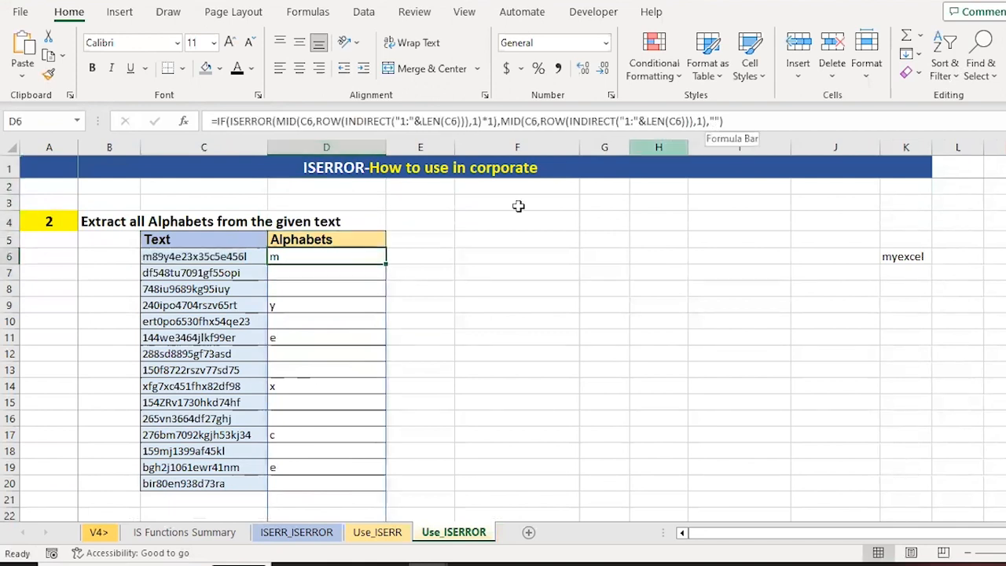
Step: Wrap the whole IF formula in D6 in CONCAT to join the extracted letters into one text
click(219, 121)
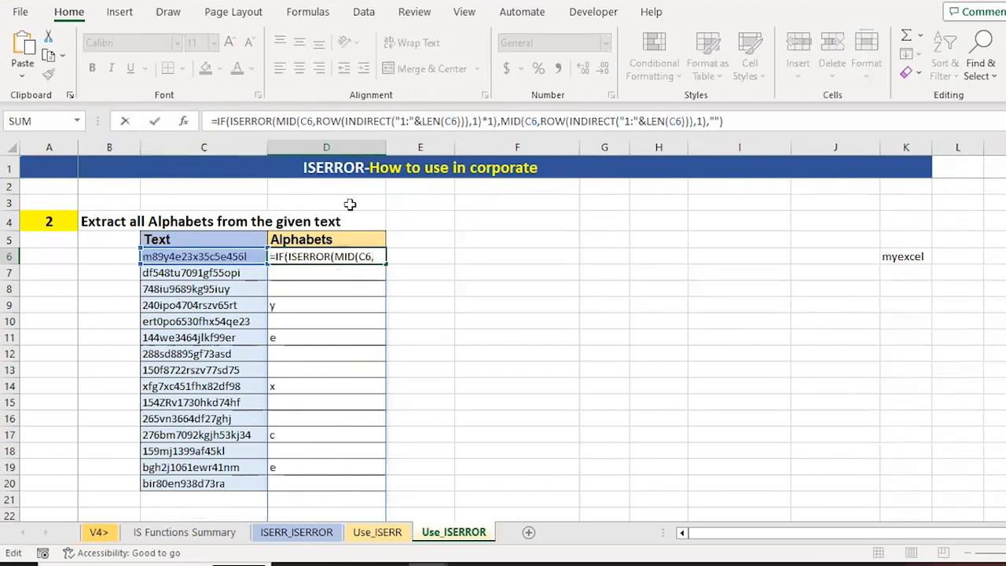
text(CONCAT()
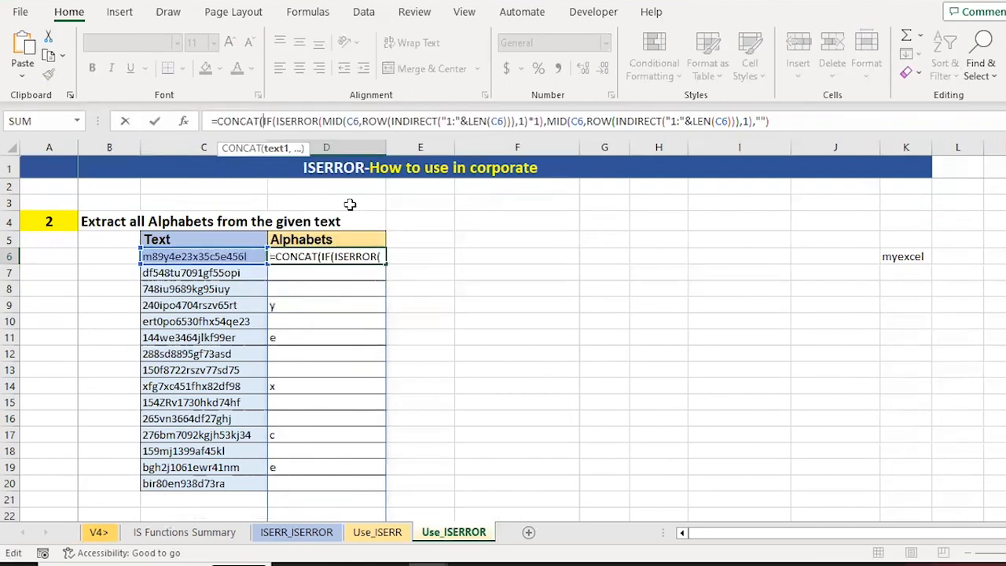
click(787, 123)
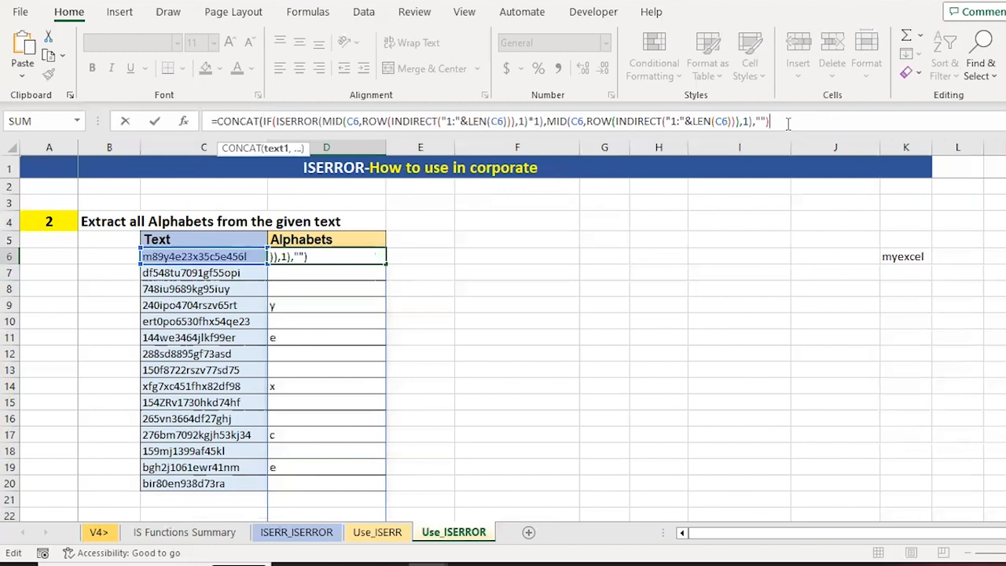
text())
key(ctrl+Return)
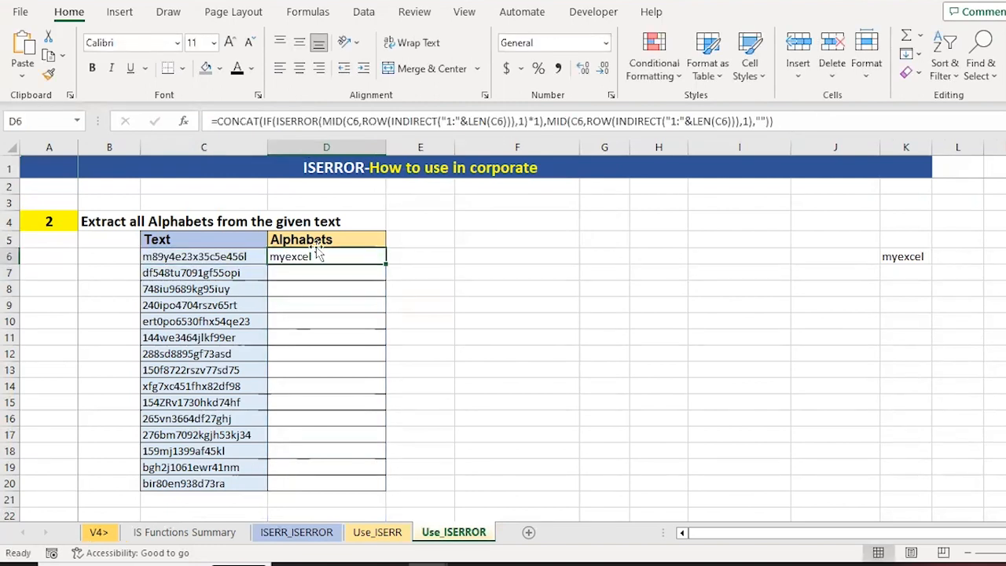
Step: Copy the D6 formula to D7:D20 for the remaining text strings
key(ctrl+c)
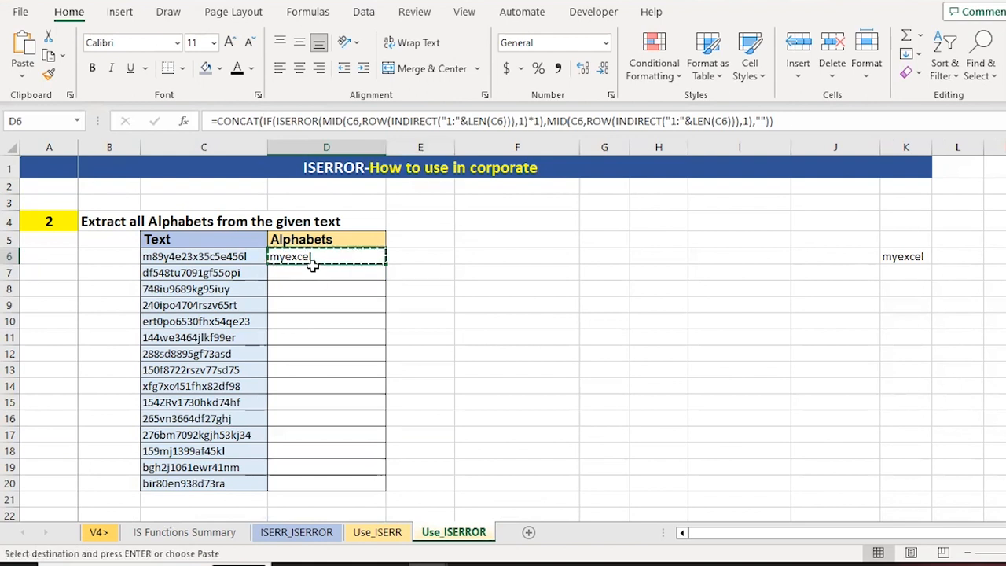
key(Down)
key(shift+Down)
key(shift+Down)
key(shift+Down)
key(shift+Down)
key(shift+Down)
key(shift+Down)
key(shift+Down)
key(shift+Down)
key(shift+Down)
key(shift+Down)
key(shift+Down)
key(shift+Down)
key(shift+Down)
key(Return)
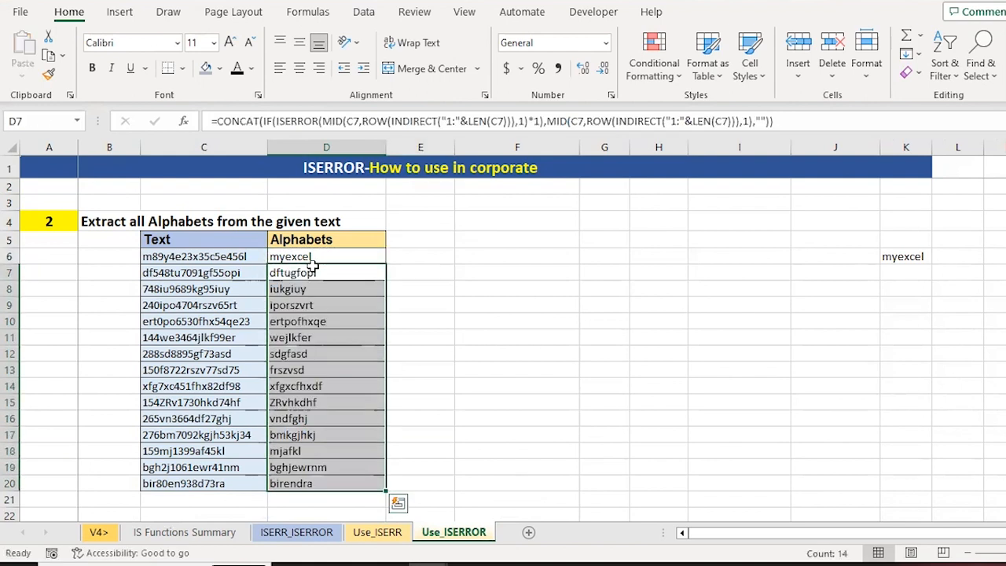
Step: Compare the extracted letters in the Alphabets column with the original strings in the Text column
key(ctrl+Down)
key(Left)
key(Right)
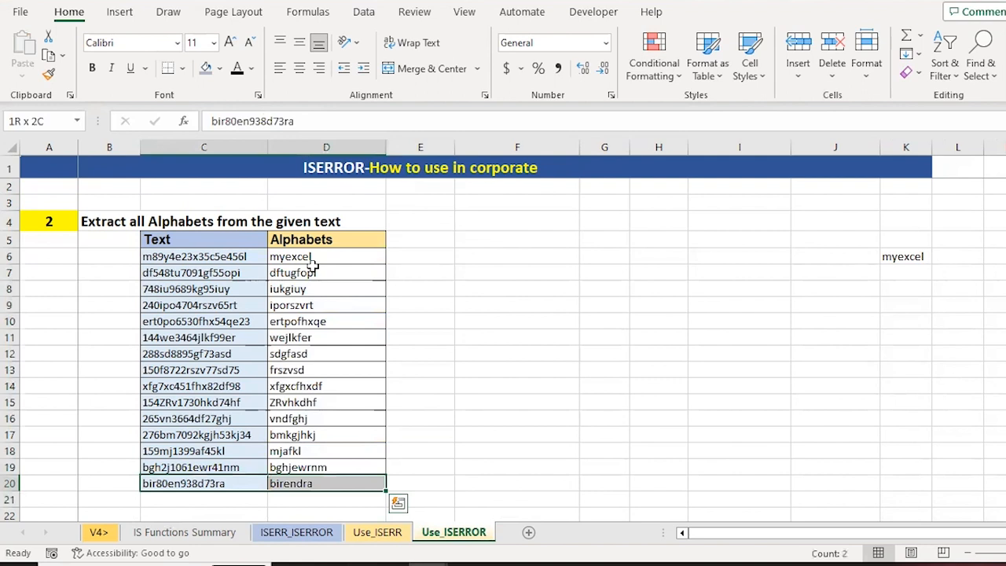
key(Up)
key(Up)
key(Up)
key(Up)
key(Up)
key(Up)
key(Up)
key(Up)
key(Up)
key(Up)
key(Up)
key(Up)
key(Up)
key(Down)
key(Left)
key(Down)
key(Down)
key(Down)
key(Down)
key(Down)
key(Down)
key(Down)
key(Up)
key(Up)
key(Right)
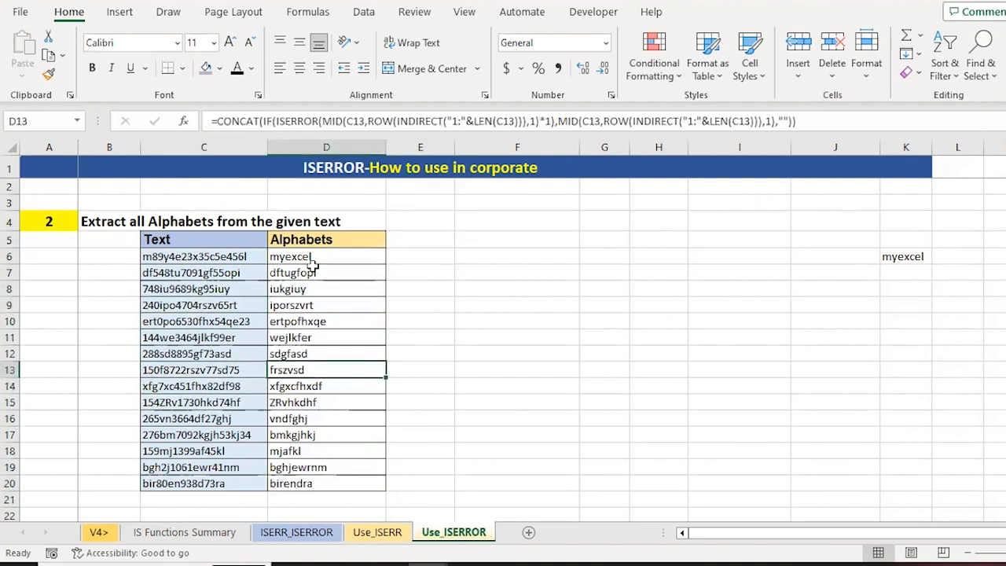
key(Up)
key(Up)
key(Up)
key(Up)
key(Up)
key(Up)
key(Up)
key(Down)
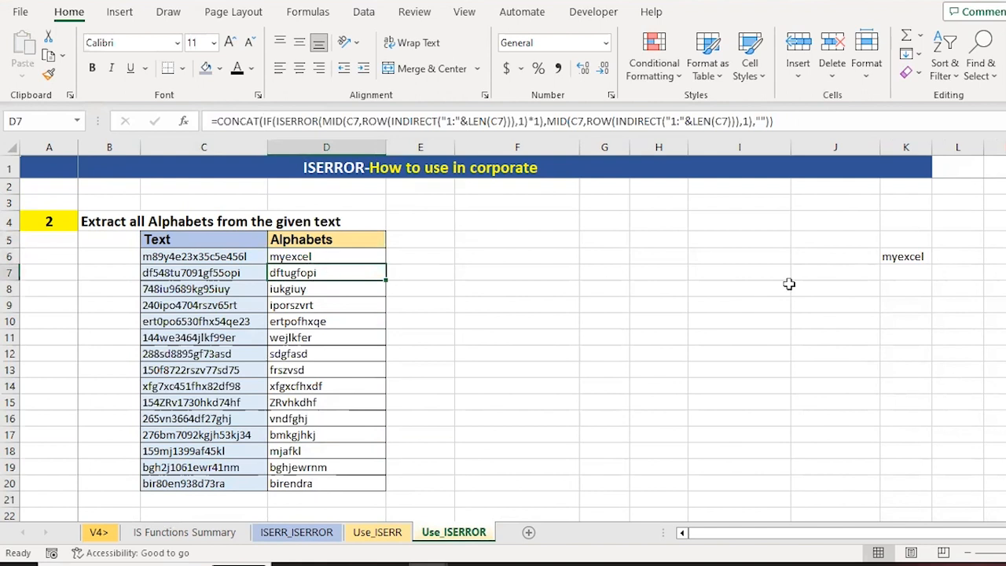